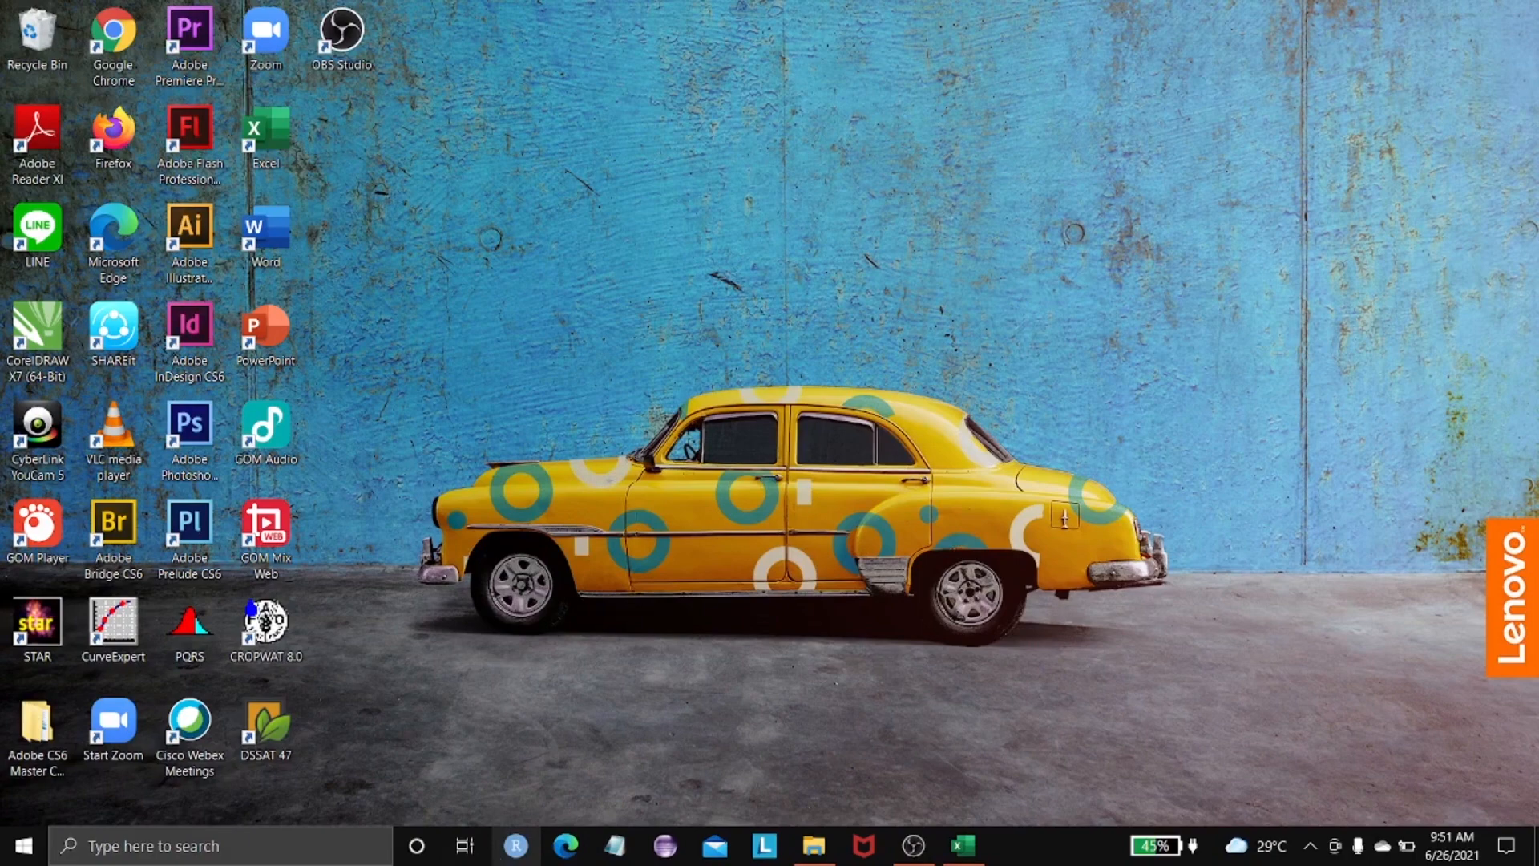
Open RStudio, show the home folder's files and review the console's startup text
left_click(530, 855)
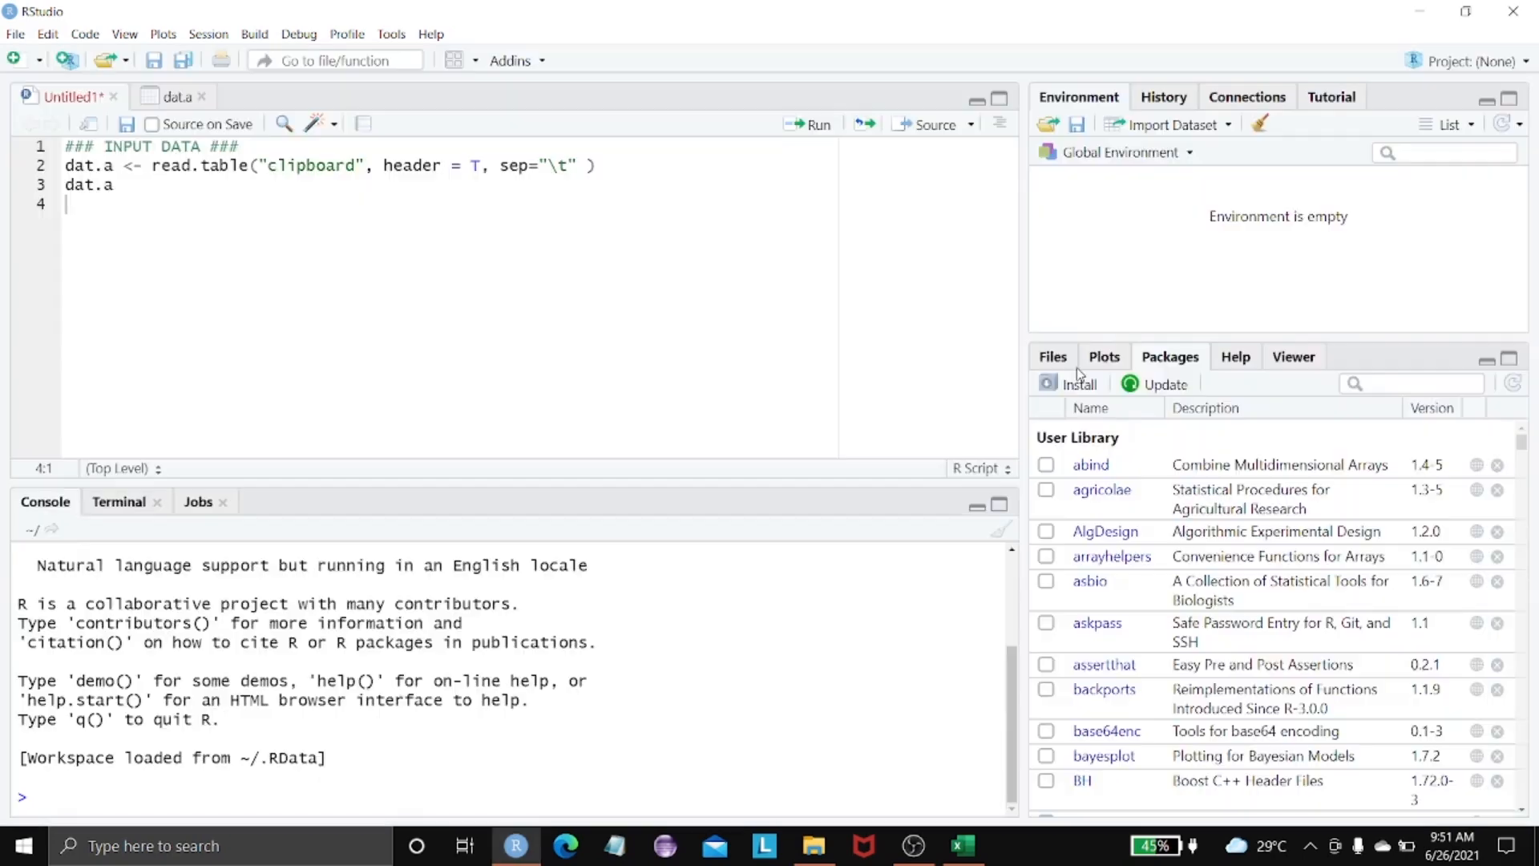
left_click(1066, 364)
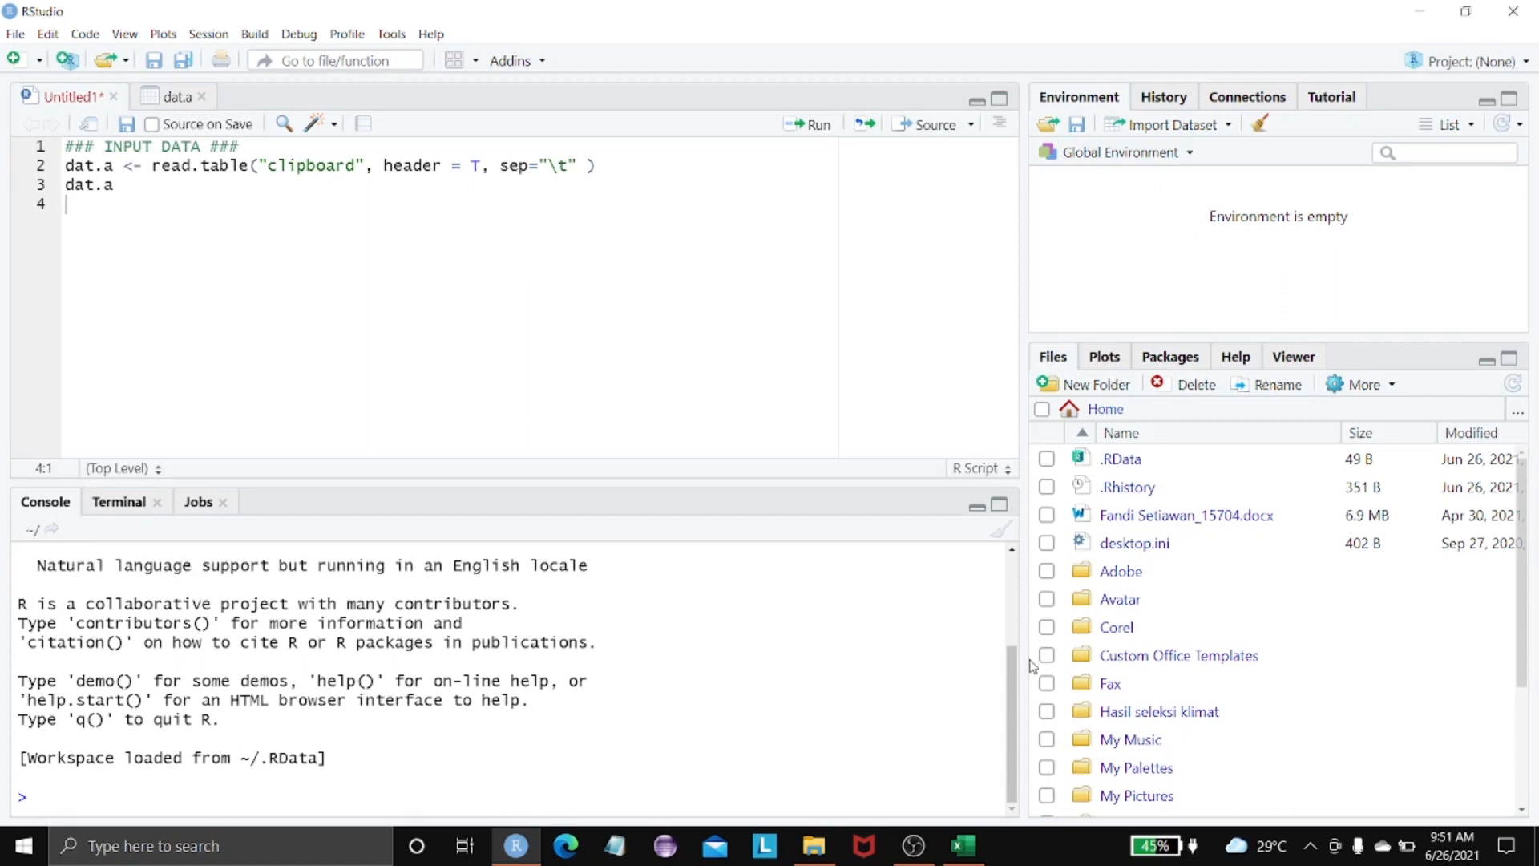
left_click_drag(1012, 667, 1008, 550)
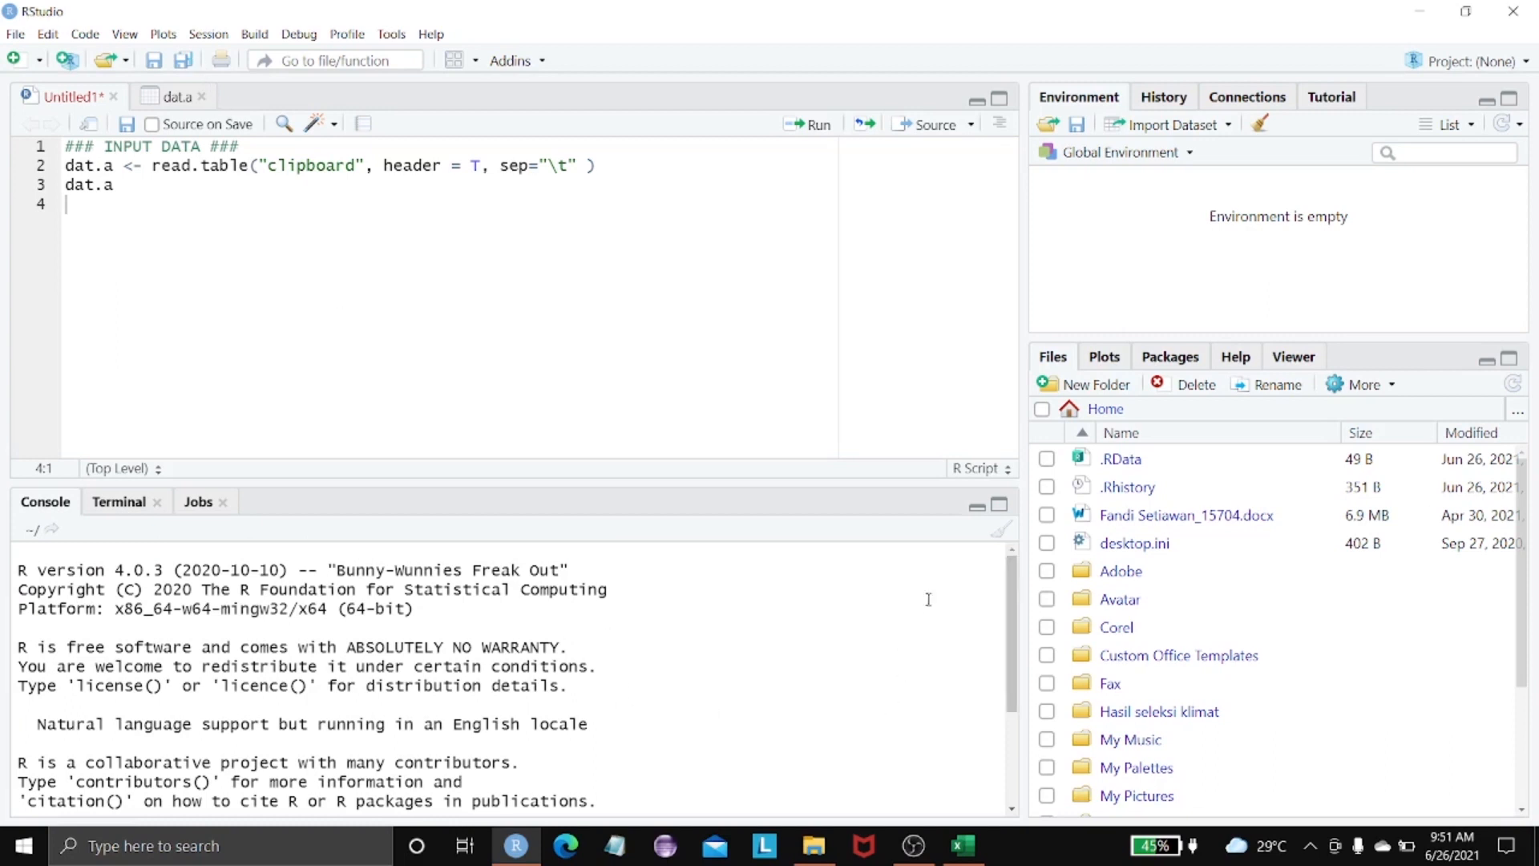
left_click_drag(1017, 584, 987, 688)
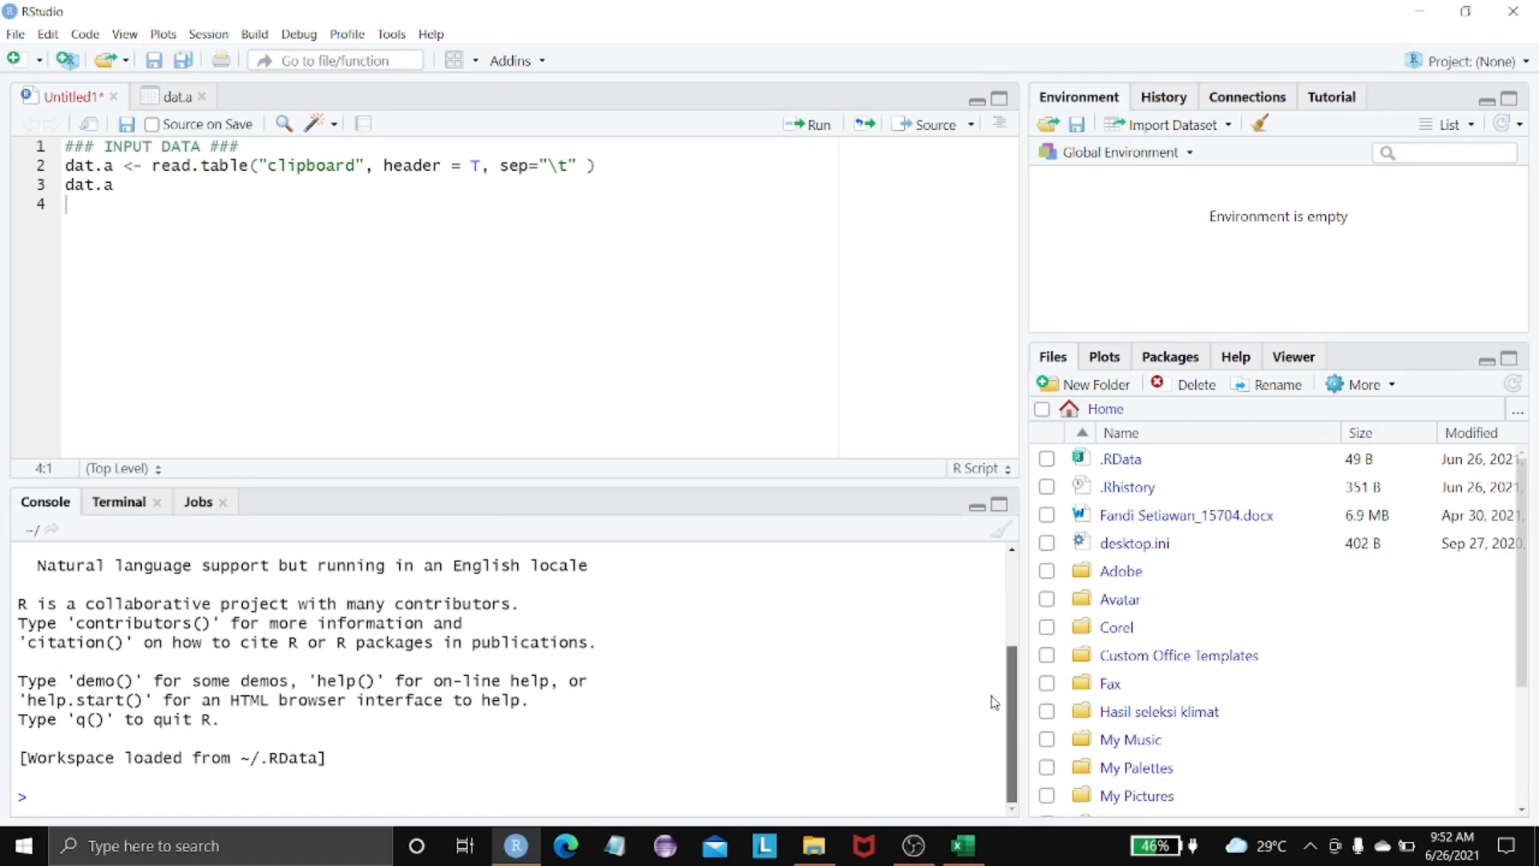
left_click_drag(997, 686, 996, 558)
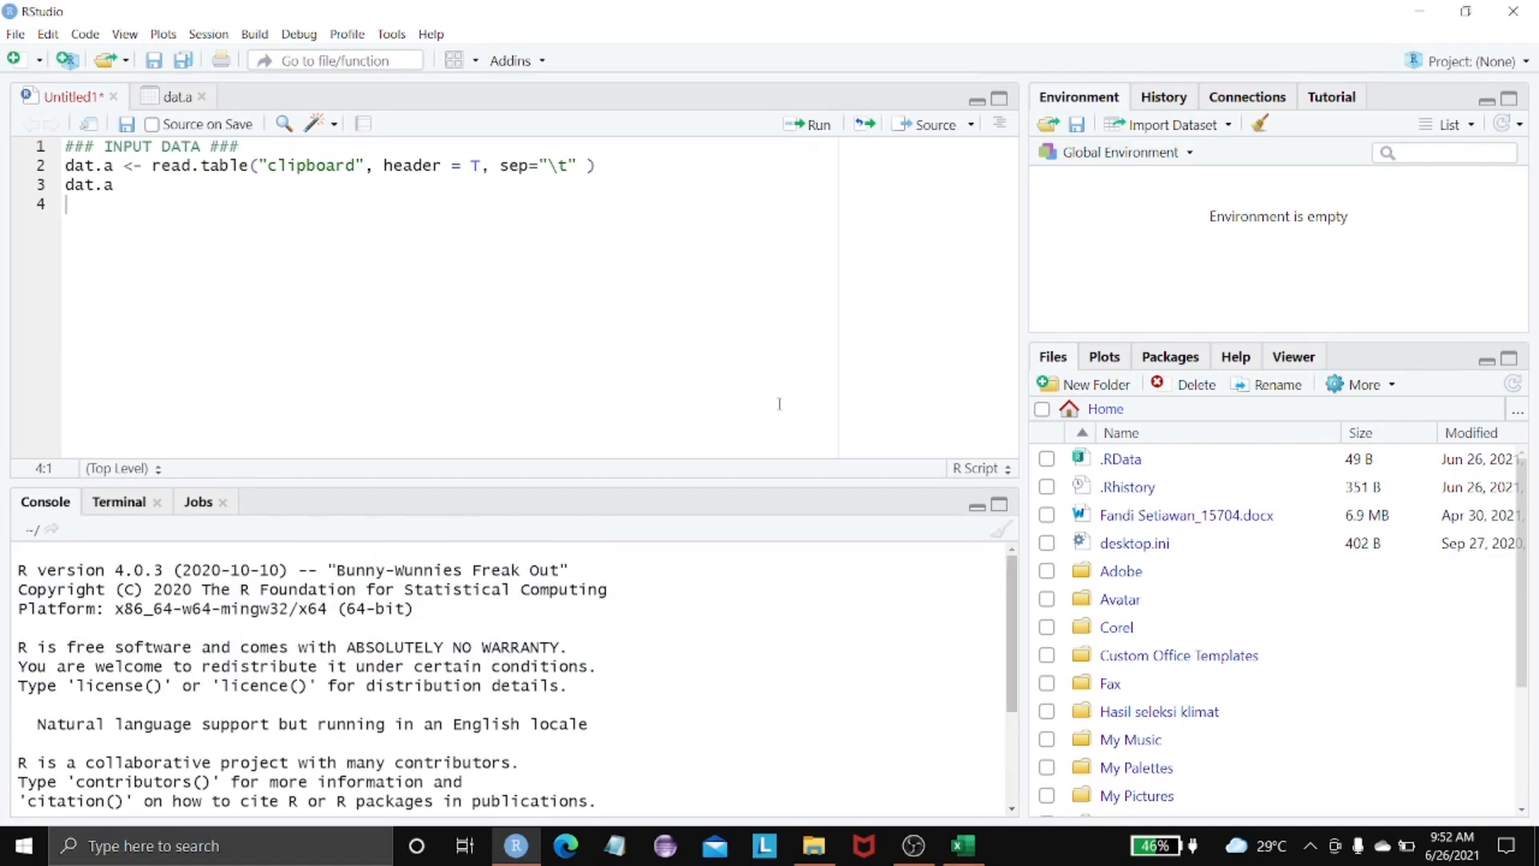
Look through the installed packages, the plots area and the home folder's file list
left_click(246, 150)
left_click(1162, 356)
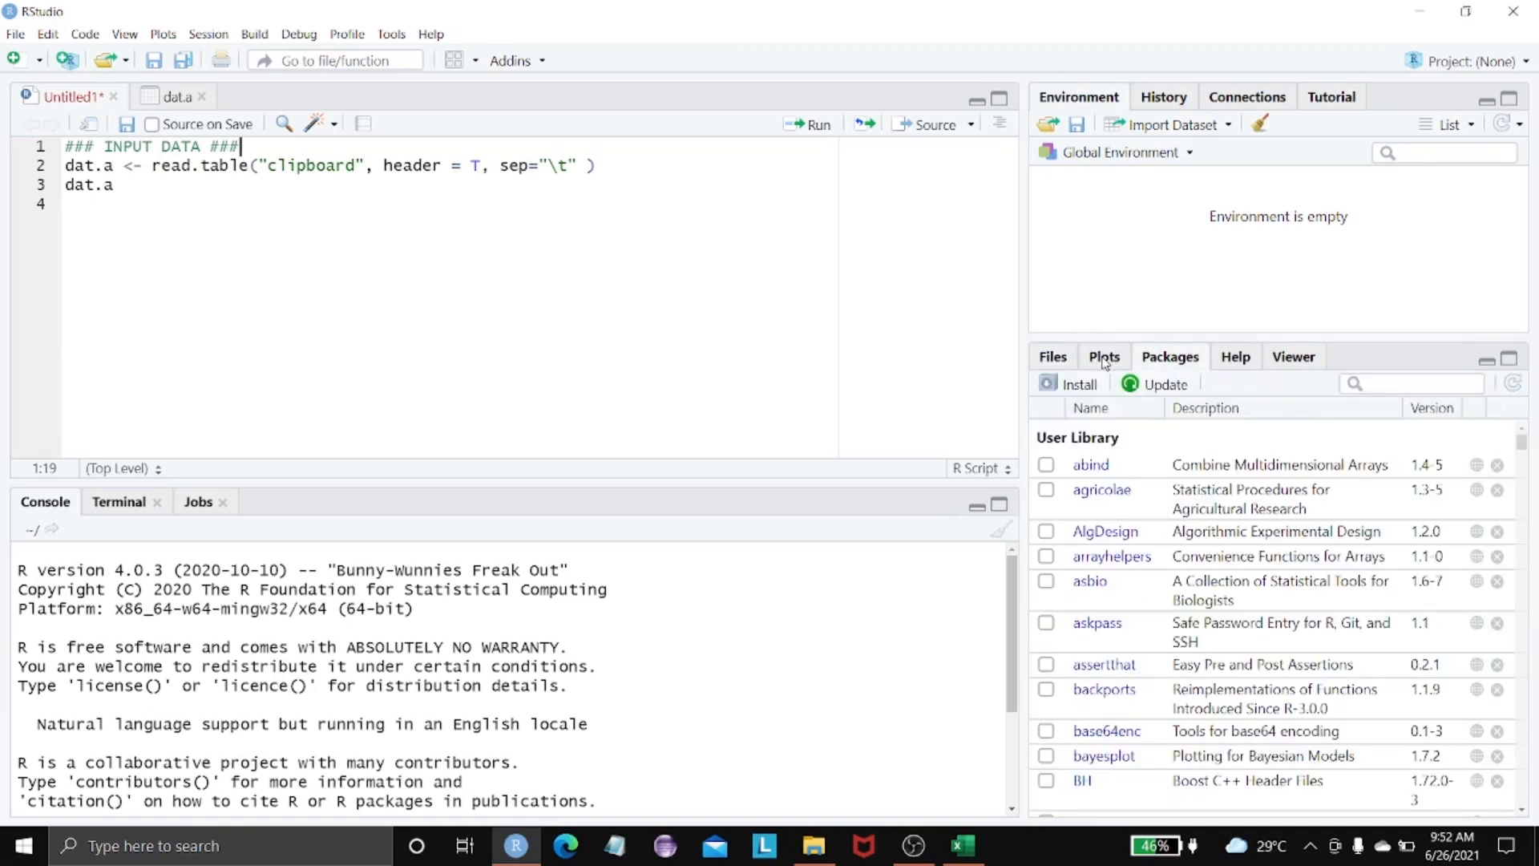
left_click(1105, 358)
left_click(1068, 360)
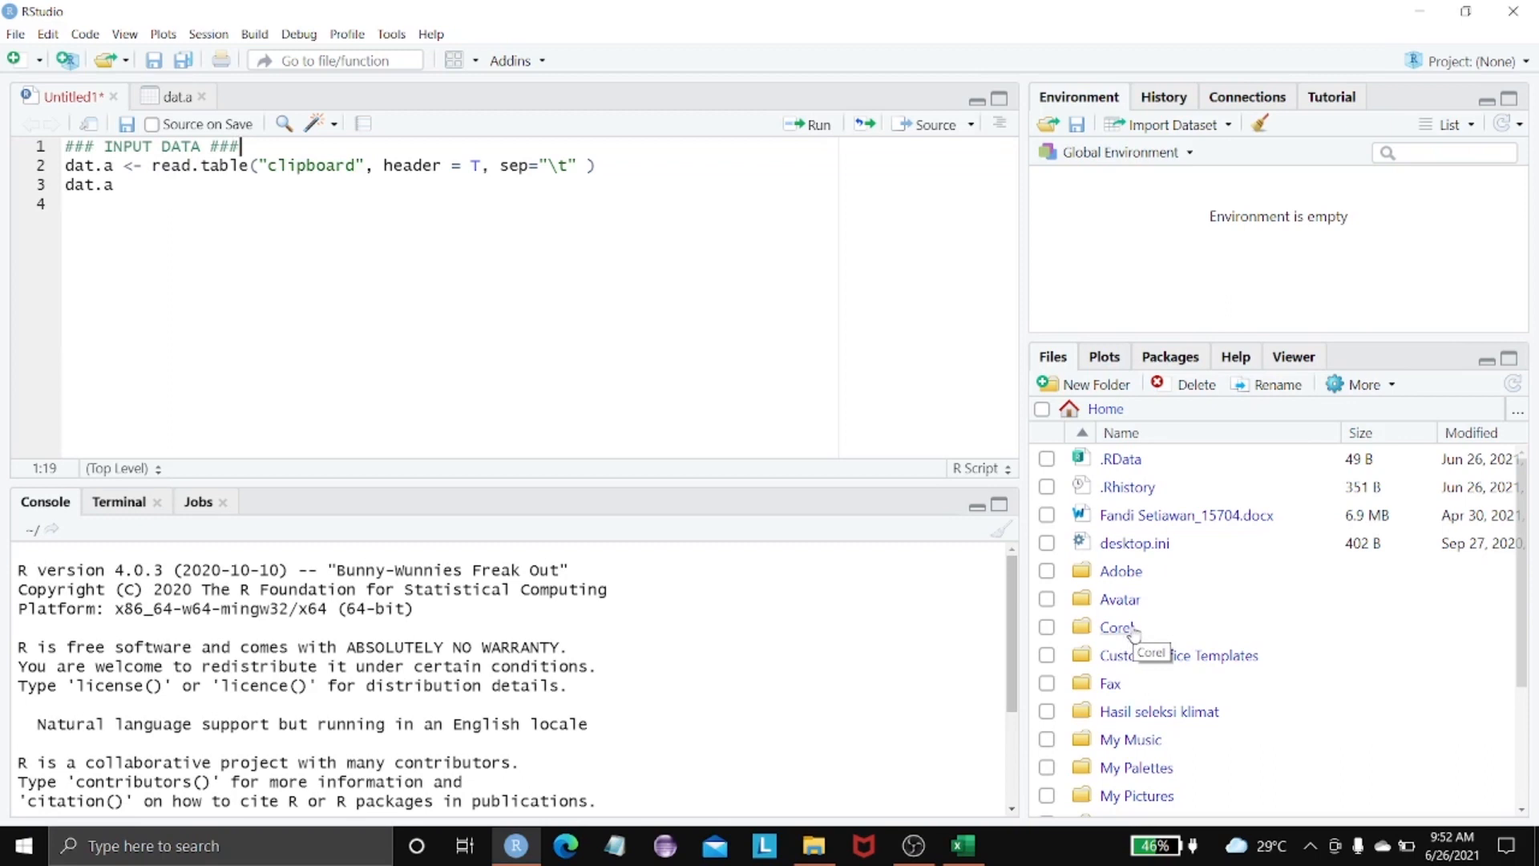
left_click(1107, 356)
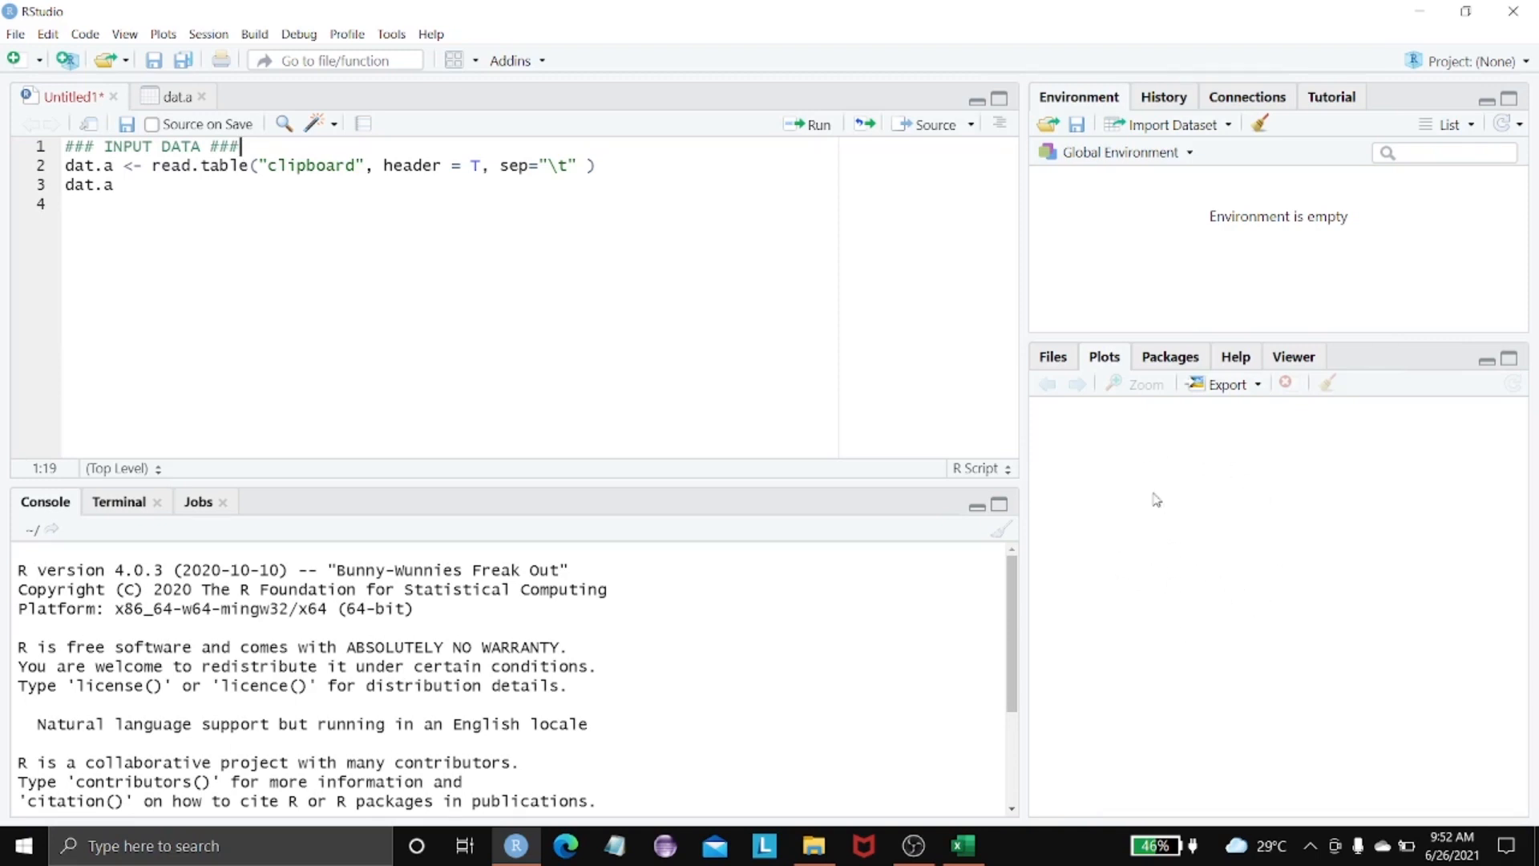
left_click(1172, 366)
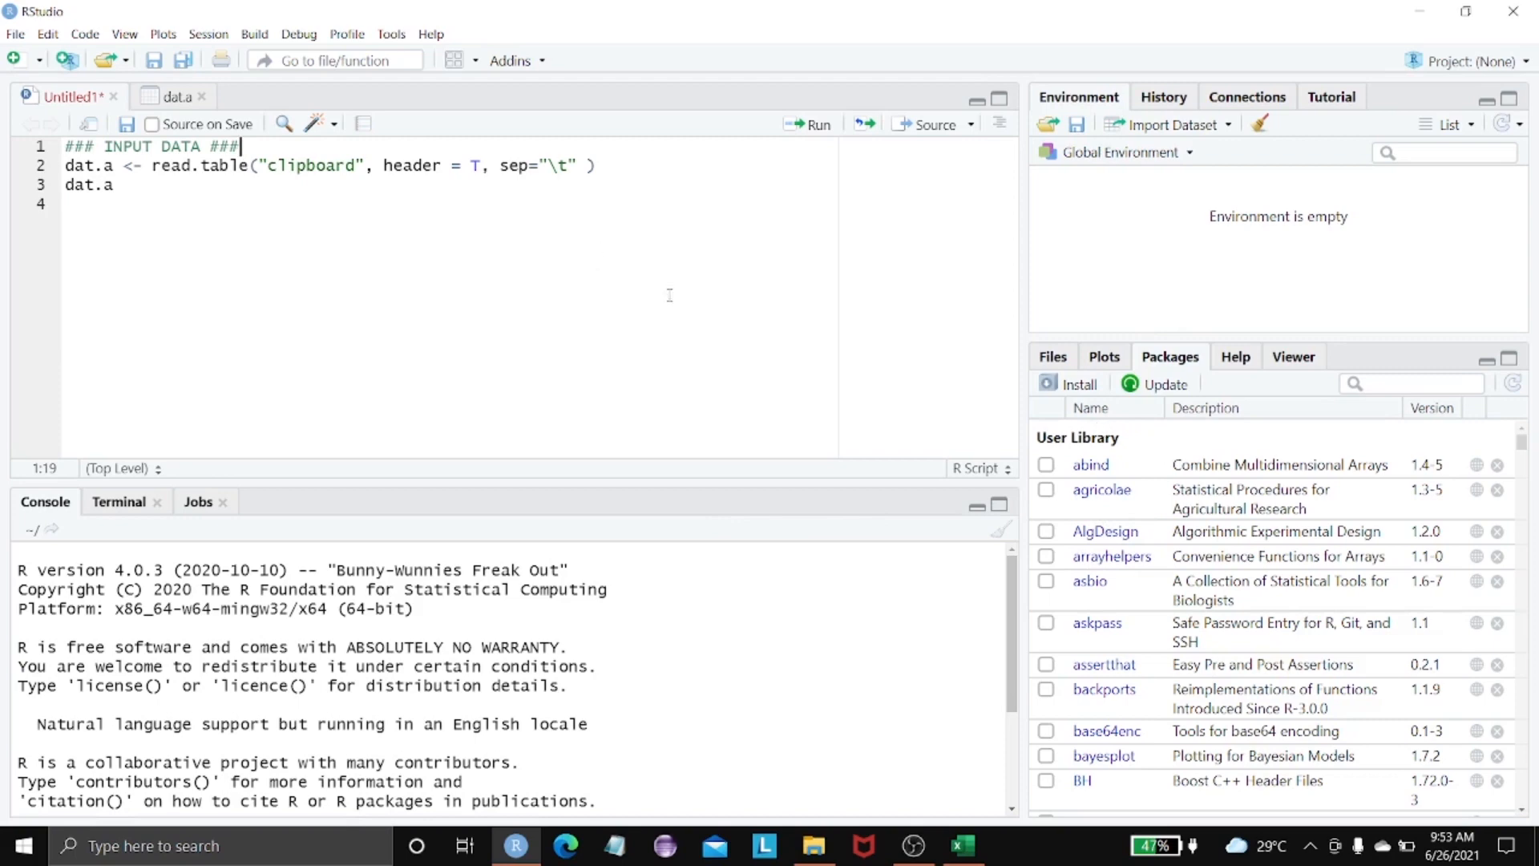
left_click(1053, 357)
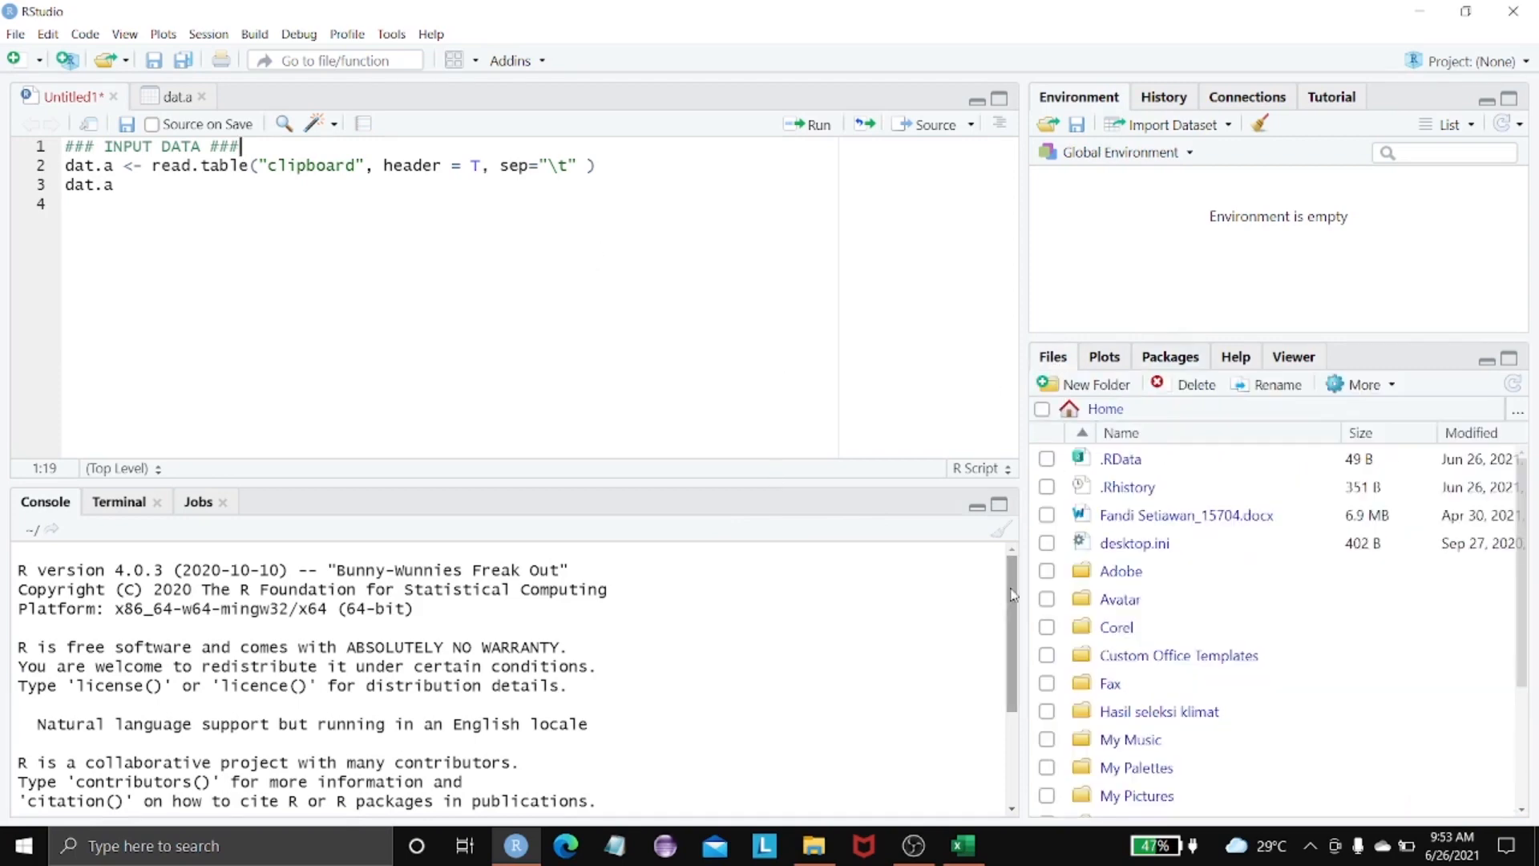
scroll(1000, 642, "down", 3)
scroll(988, 674, "up", 5)
scroll(998, 682, "down", 3)
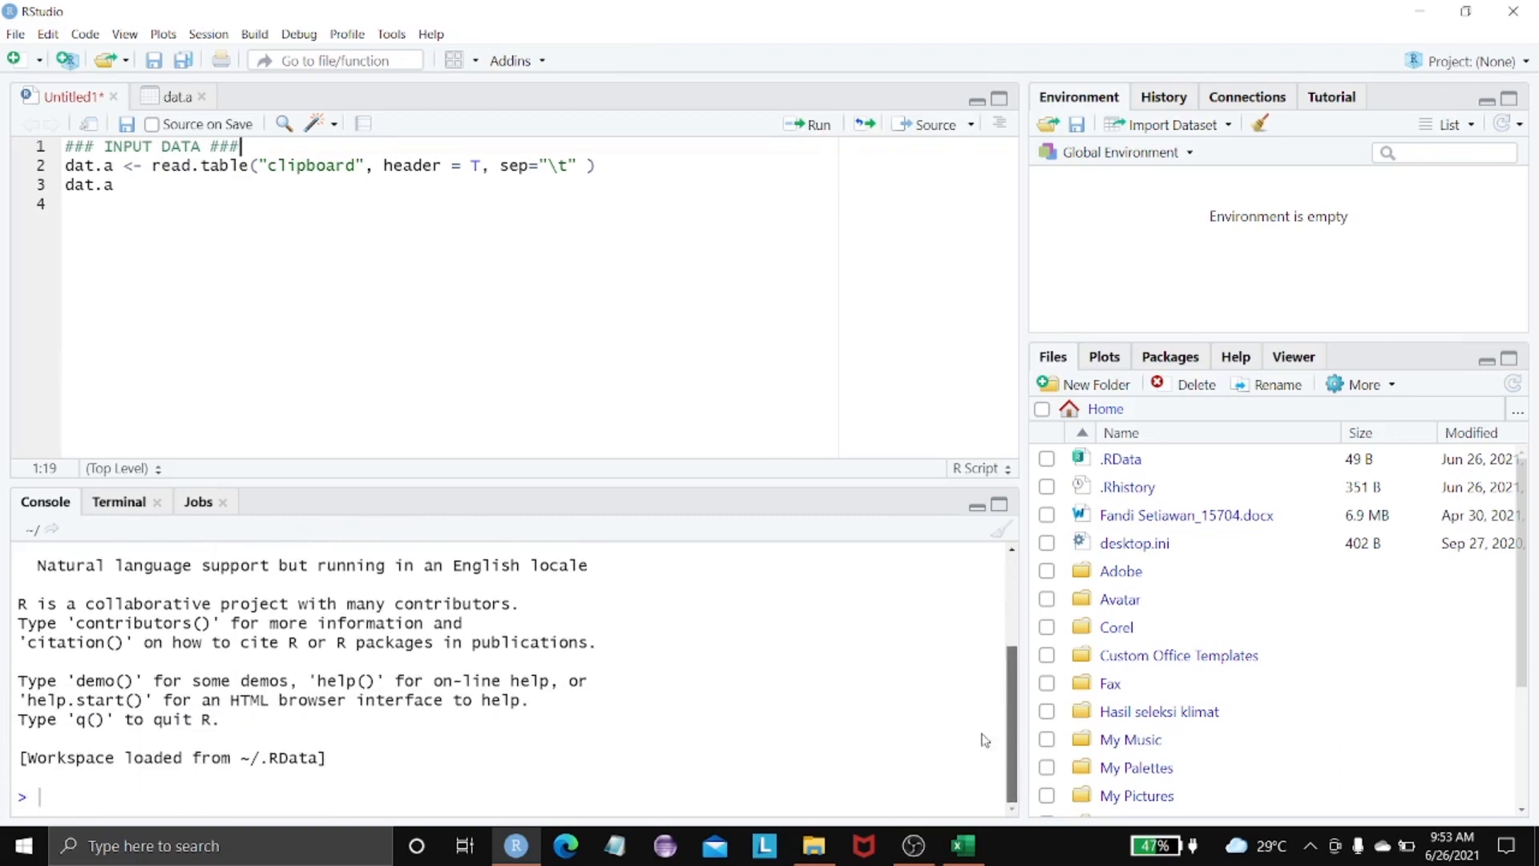
scroll(985, 744, "up", 3)
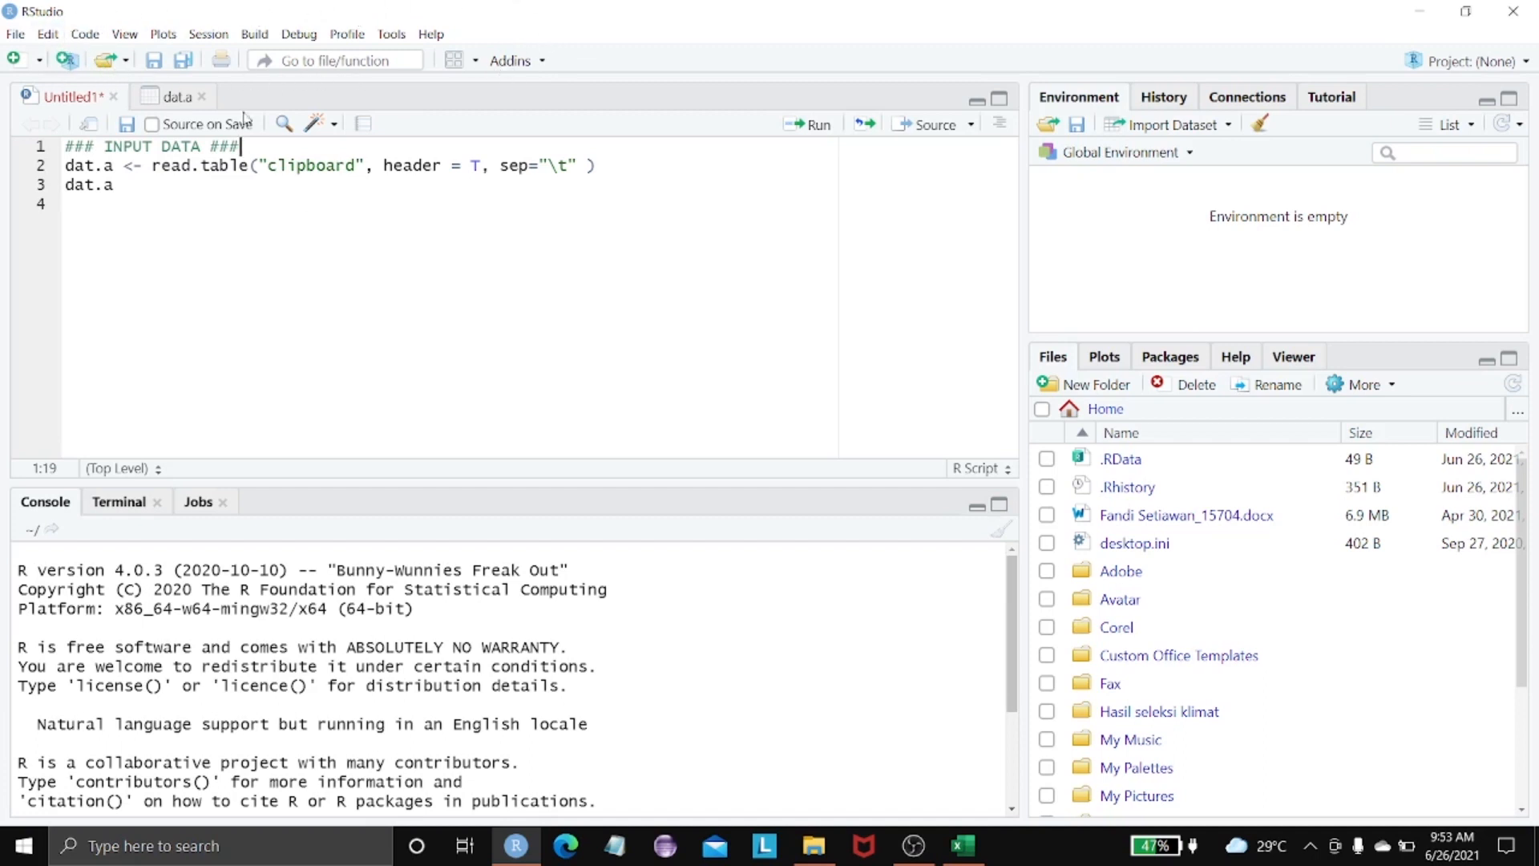
left_click(16, 35)
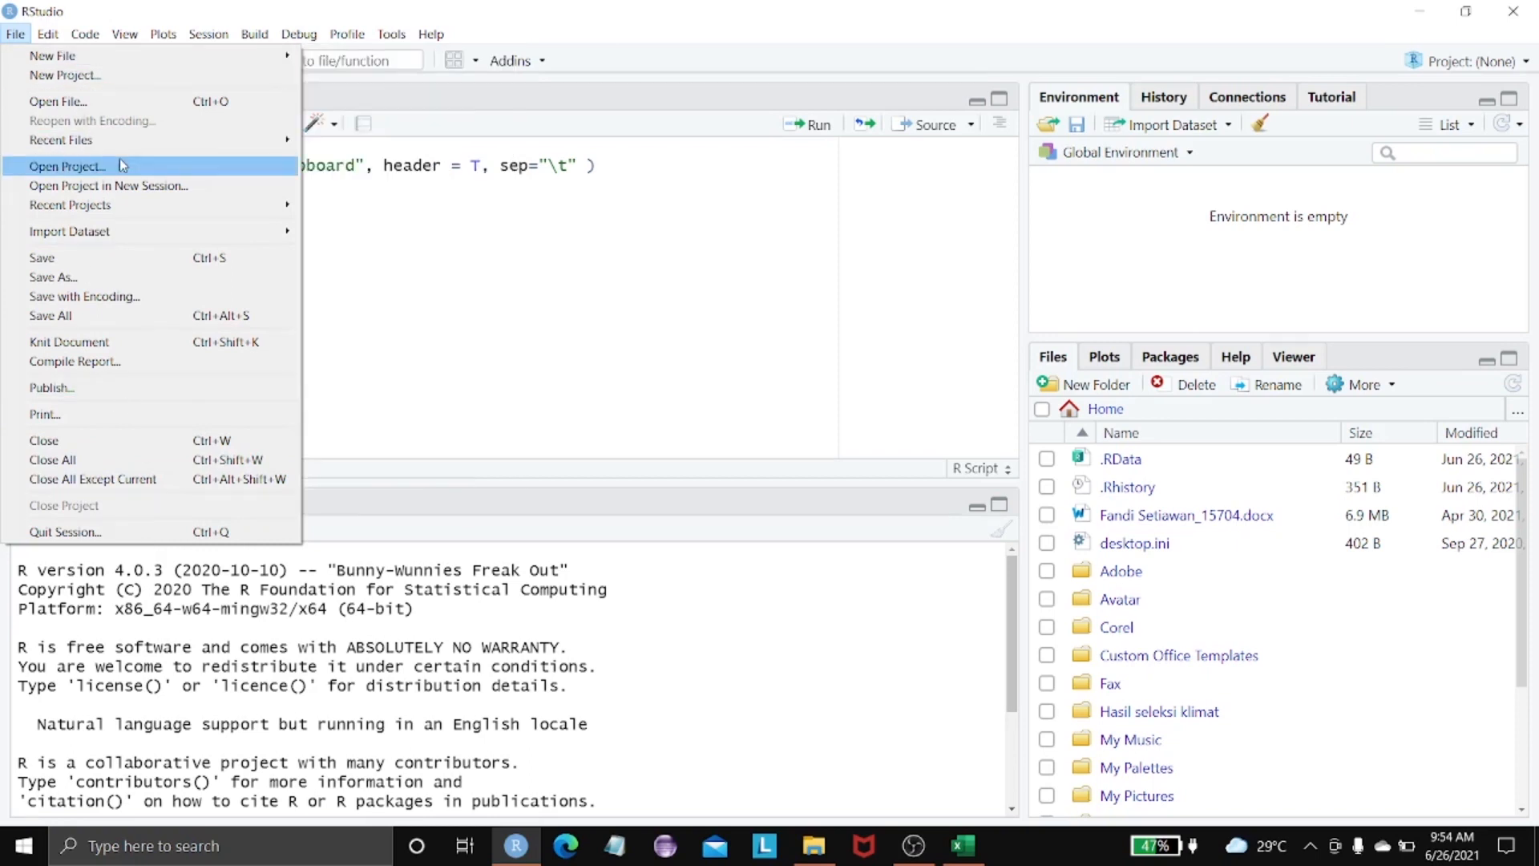
mouse_move(123, 40)
mouse_move(48, 35)
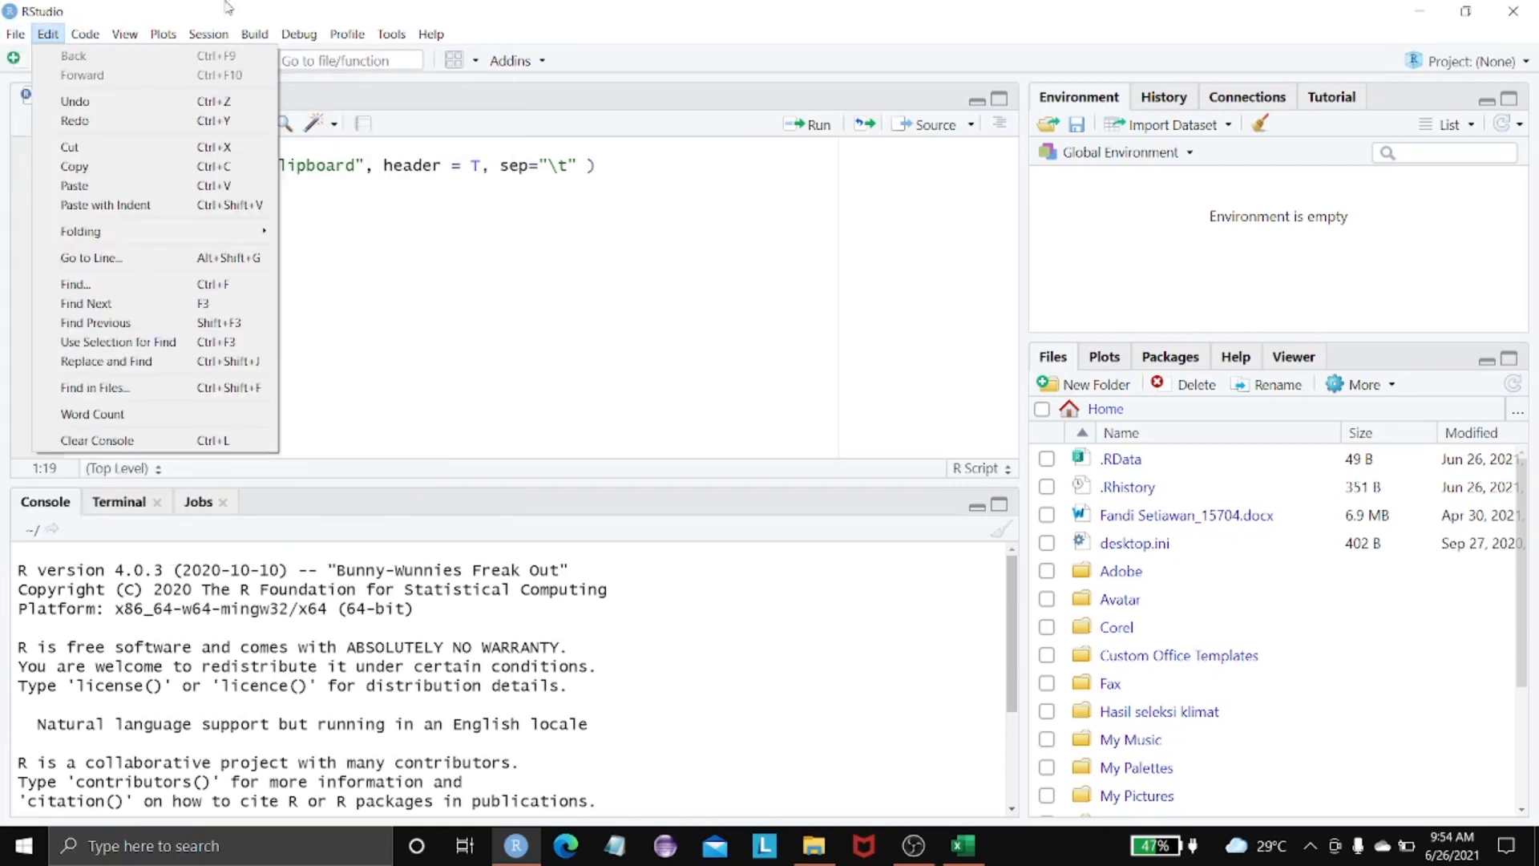
left_click(272, 8)
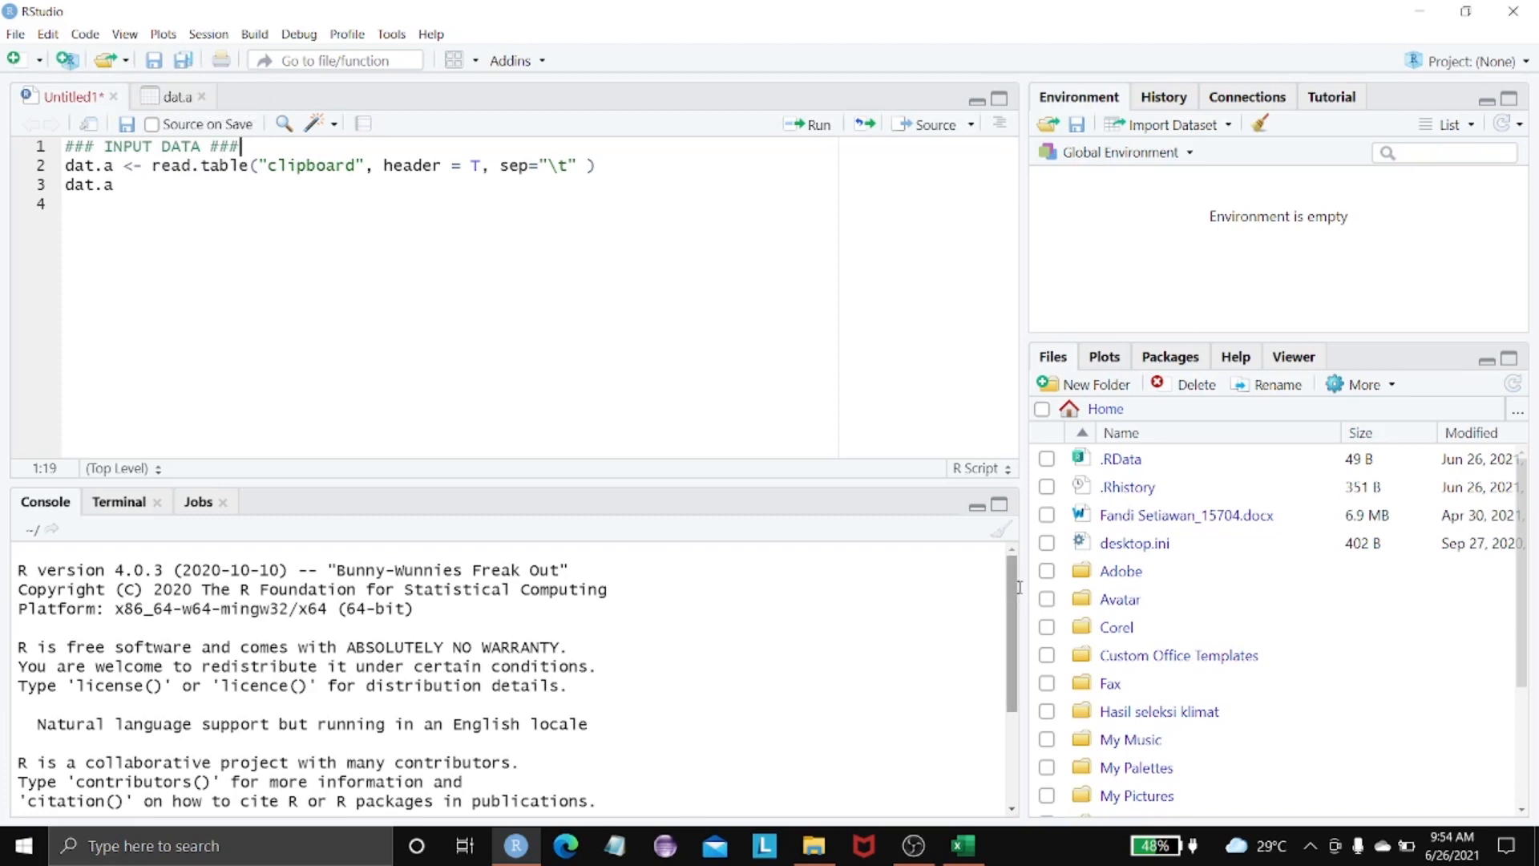
Clear the console output and return the cursor to the end of the "### INPUT DATA ###" comment in the script
left_click_drag(1012, 594, 1010, 561)
mouse_move(1015, 616)
left_mouse_down()
mouse_move(1016, 706)
mouse_move(1015, 585)
mouse_move(1016, 658)
mouse_move(997, 604)
left_mouse_up()
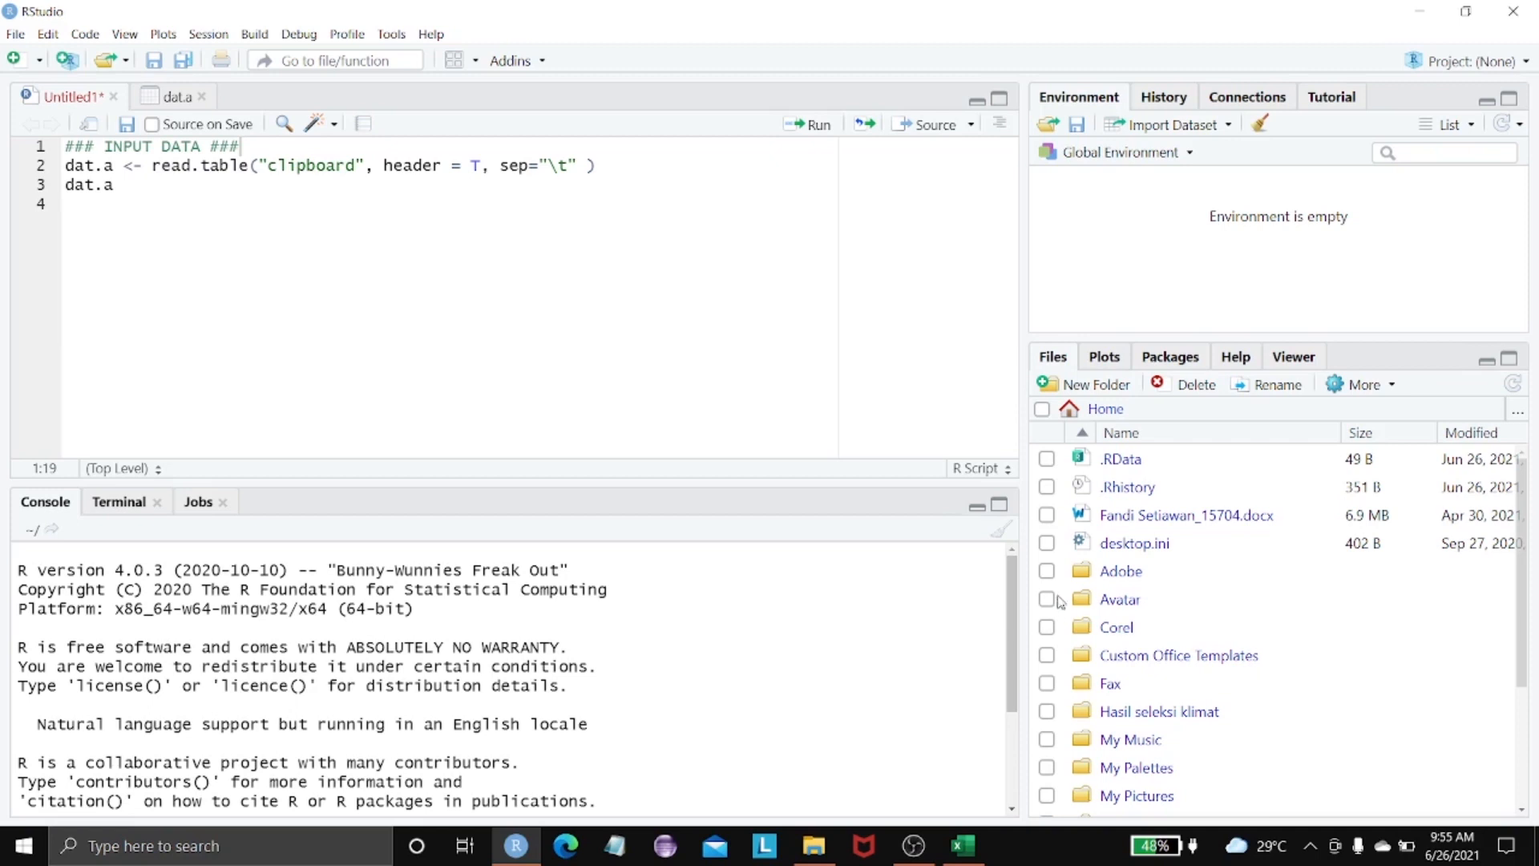
left_click_drag(1011, 570, 1015, 695)
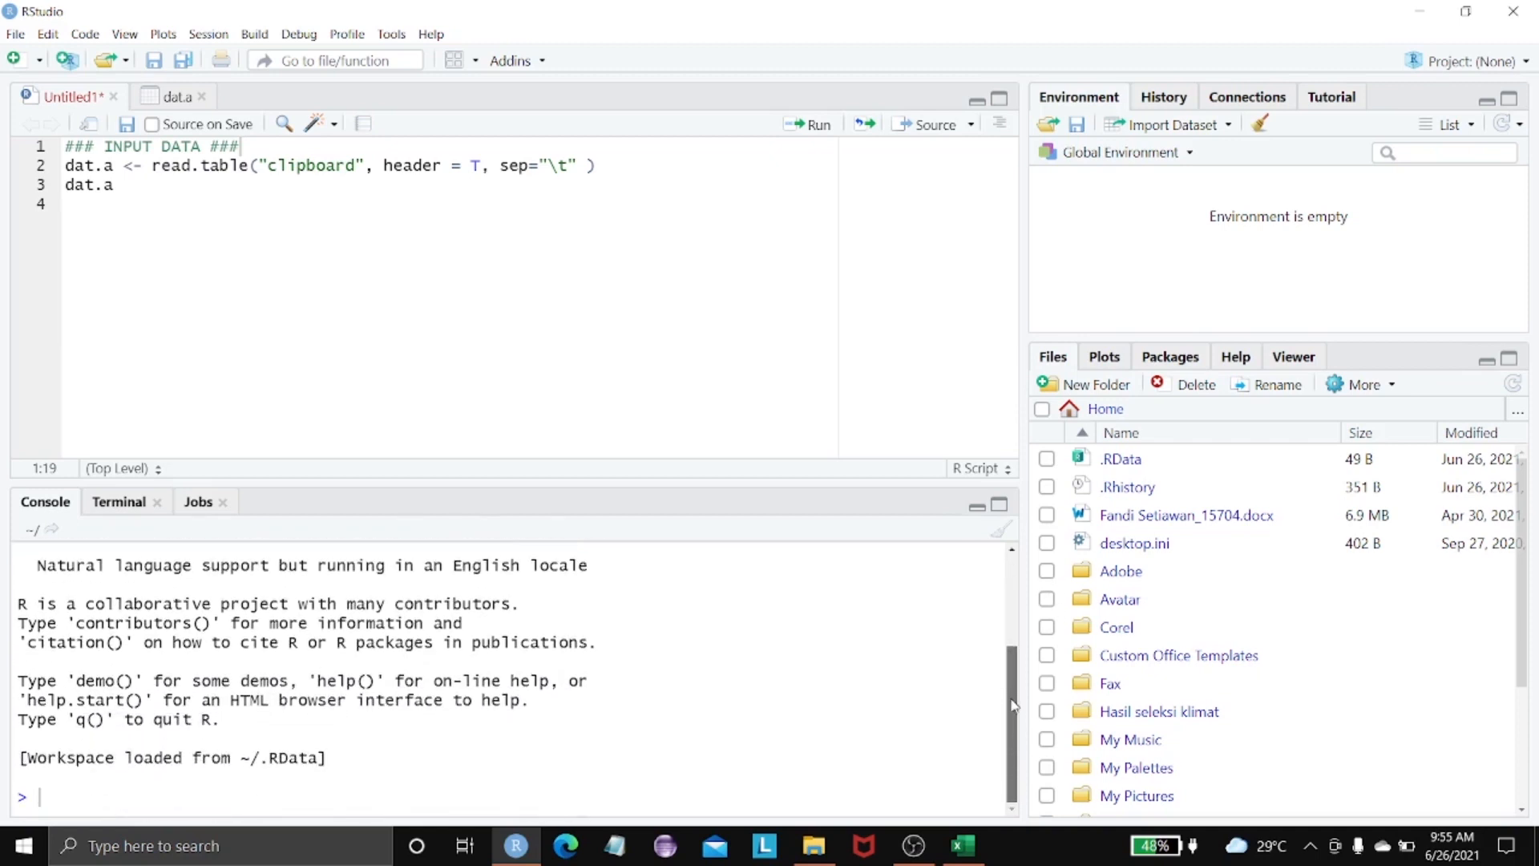
left_click_drag(1014, 711, 1006, 602)
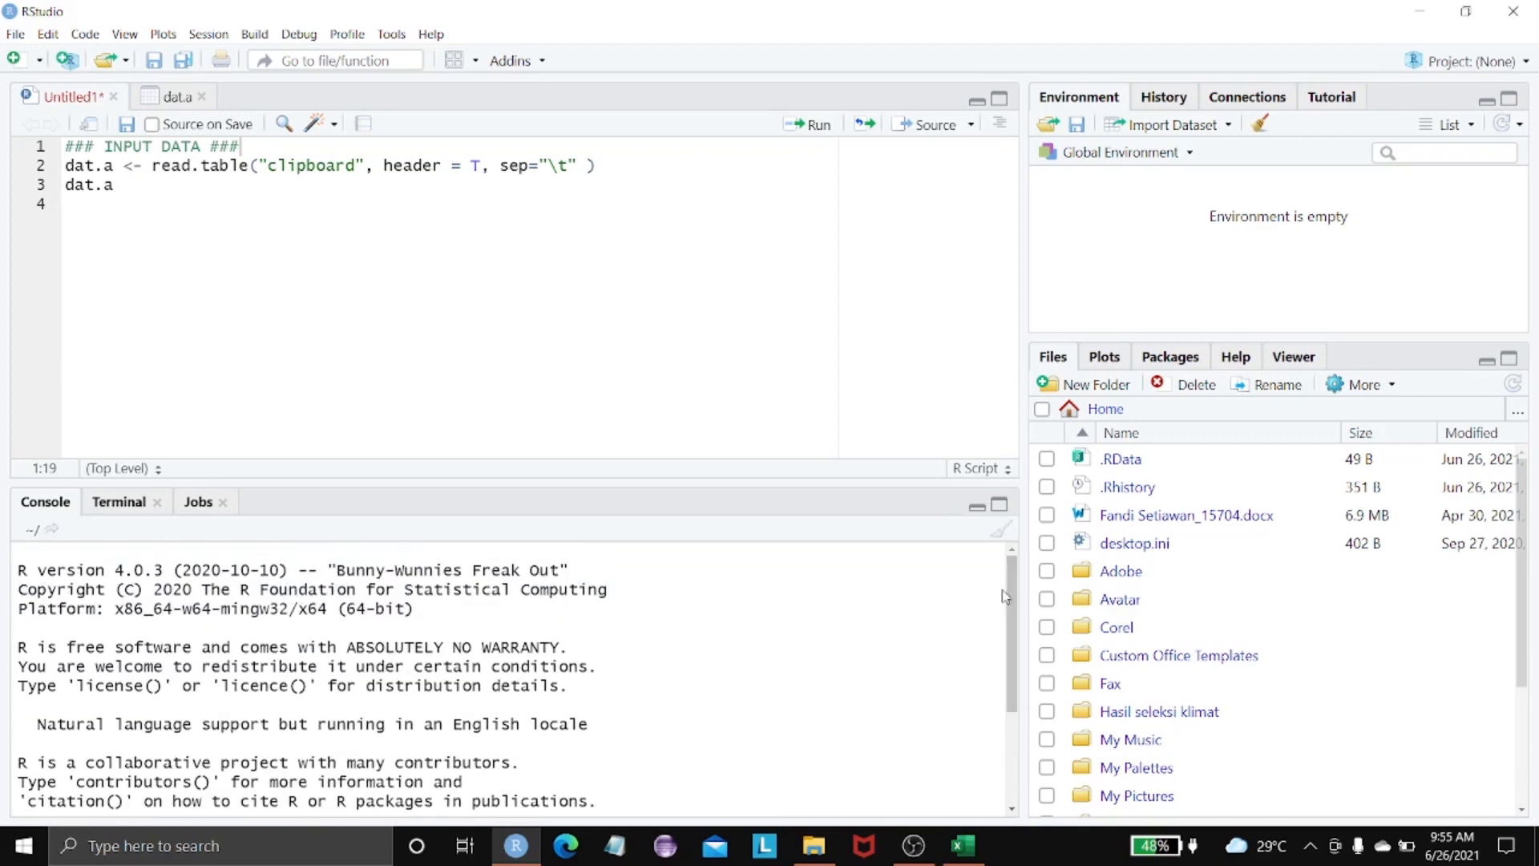
key("ctrl+l")
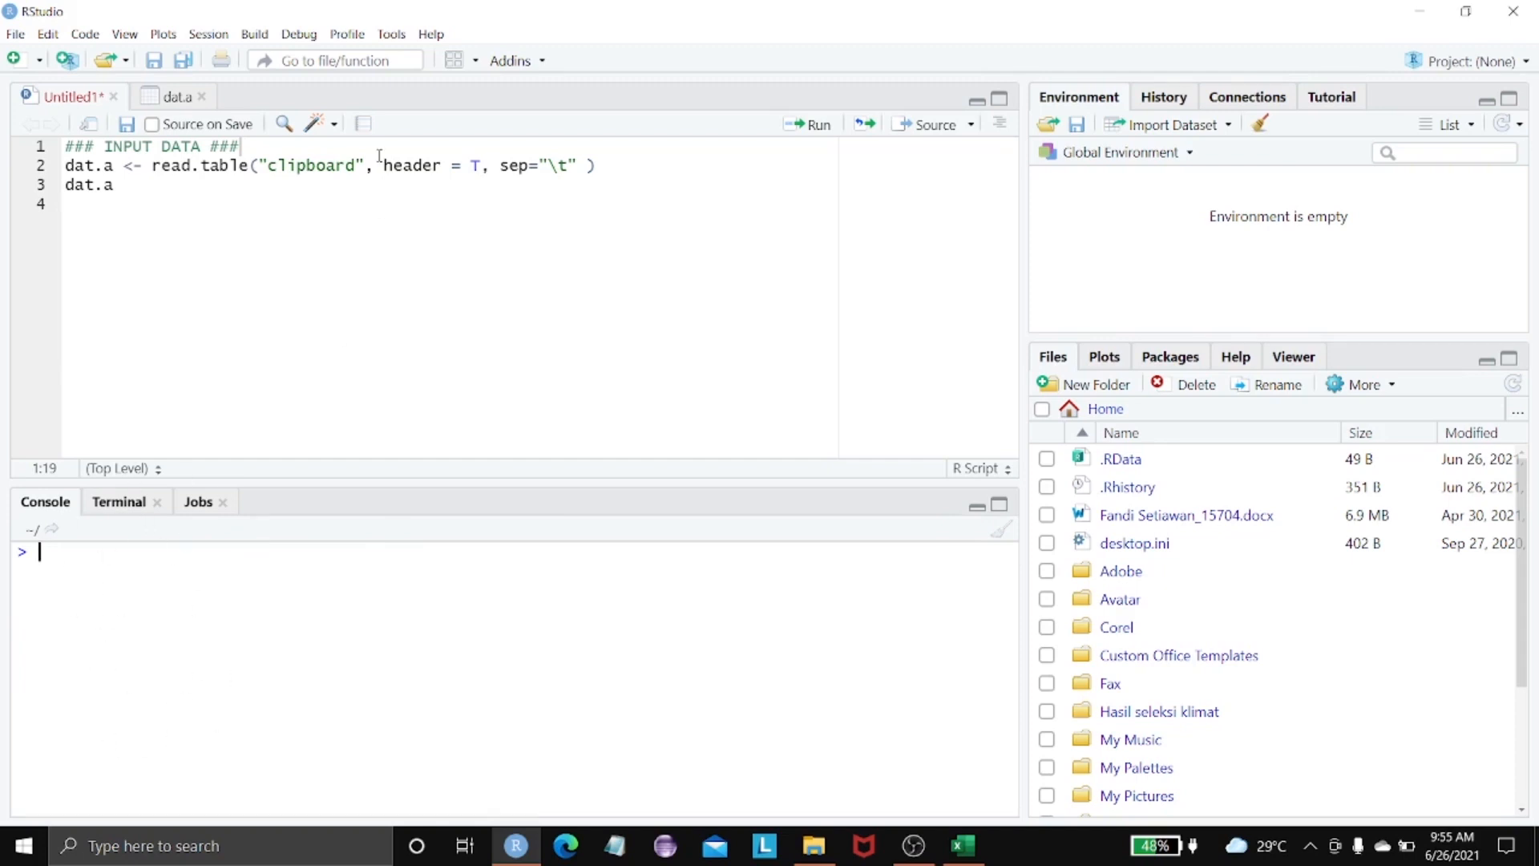
left_click(261, 166)
left_click(242, 146)
Switch to the Book1 workbook in Excel and look over the data table's headers and rows
left_click(980, 856)
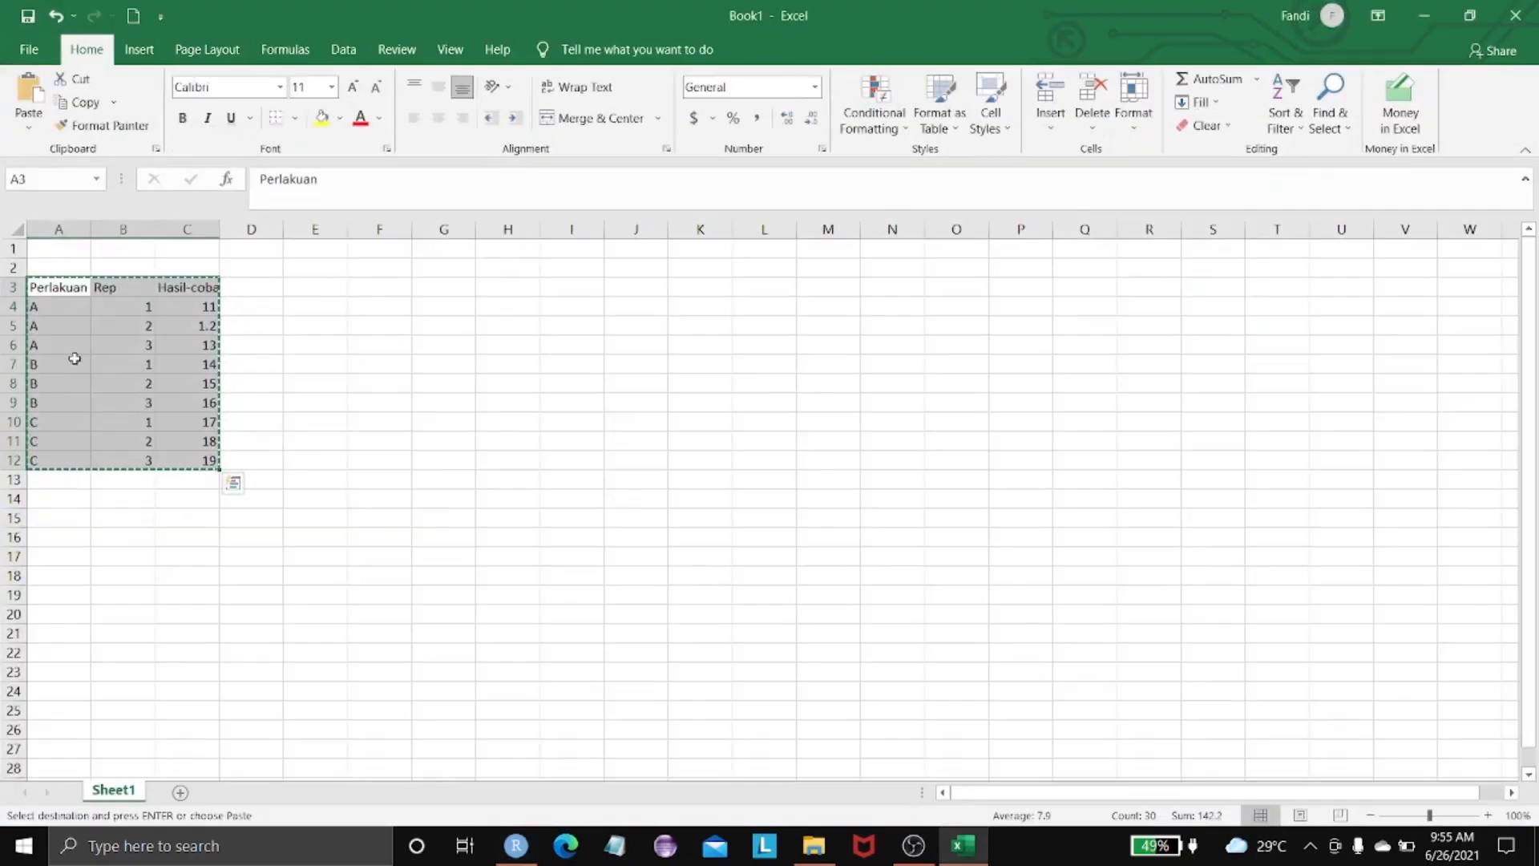
left_click_drag(47, 283, 196, 413)
left_click_drag(40, 285, 174, 291)
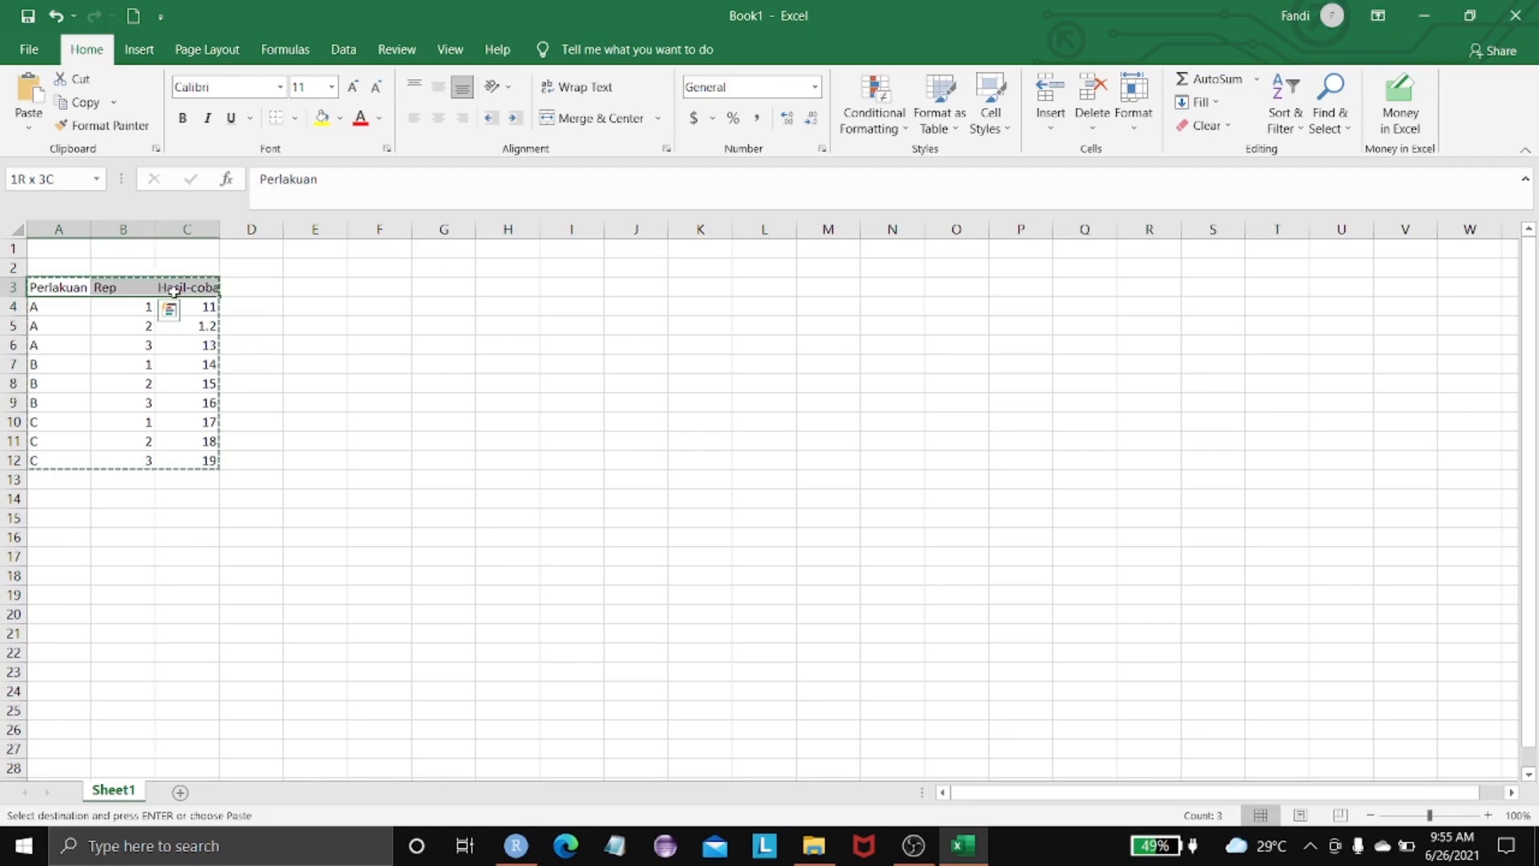
left_click_drag(174, 287, 197, 441)
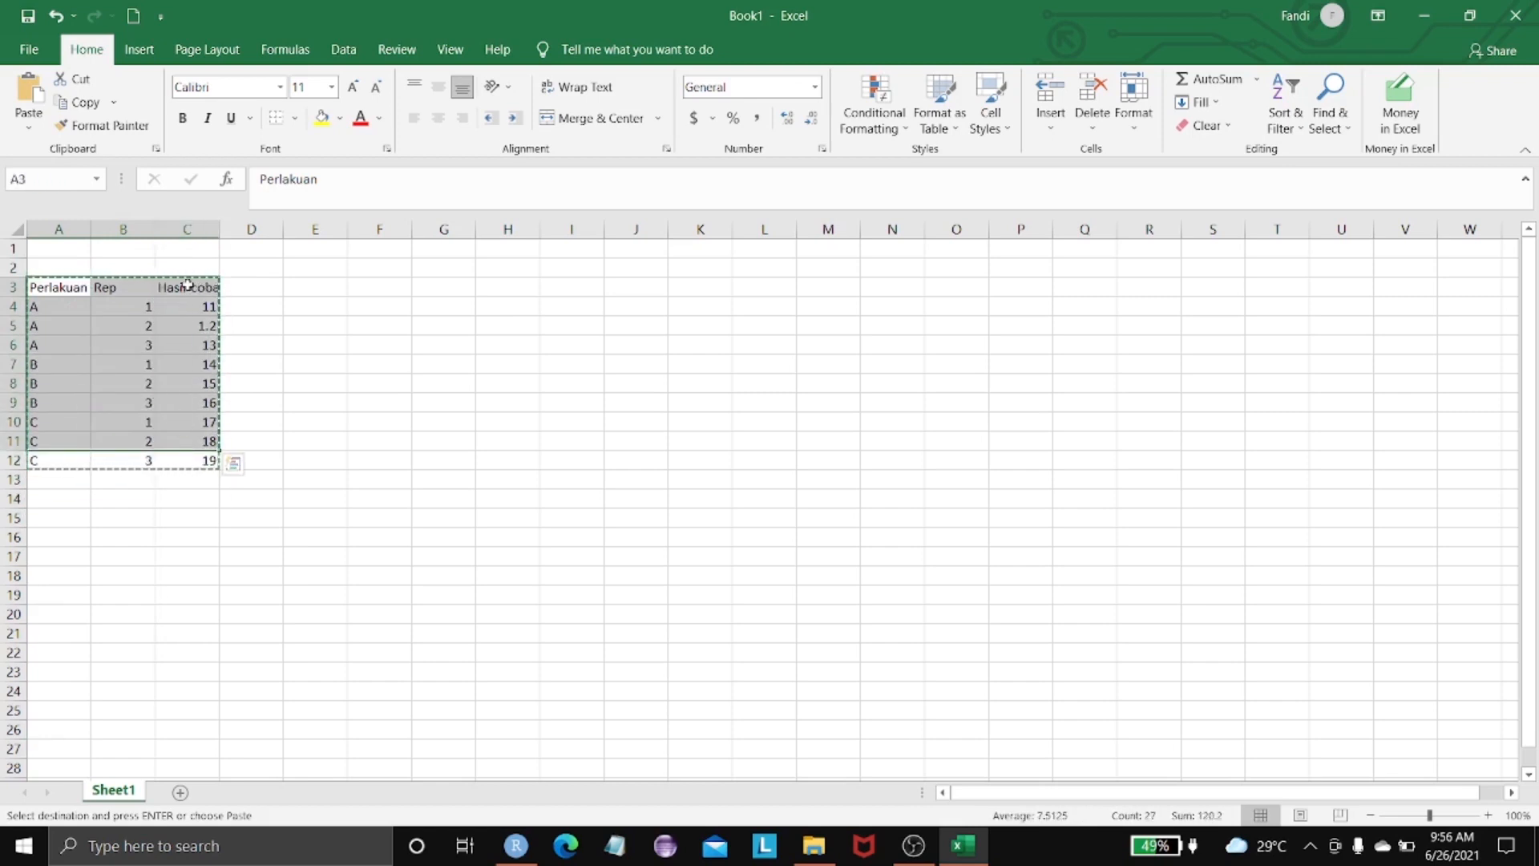
Change the header in cell C3 to "Hasil coba"
left_click(187, 287)
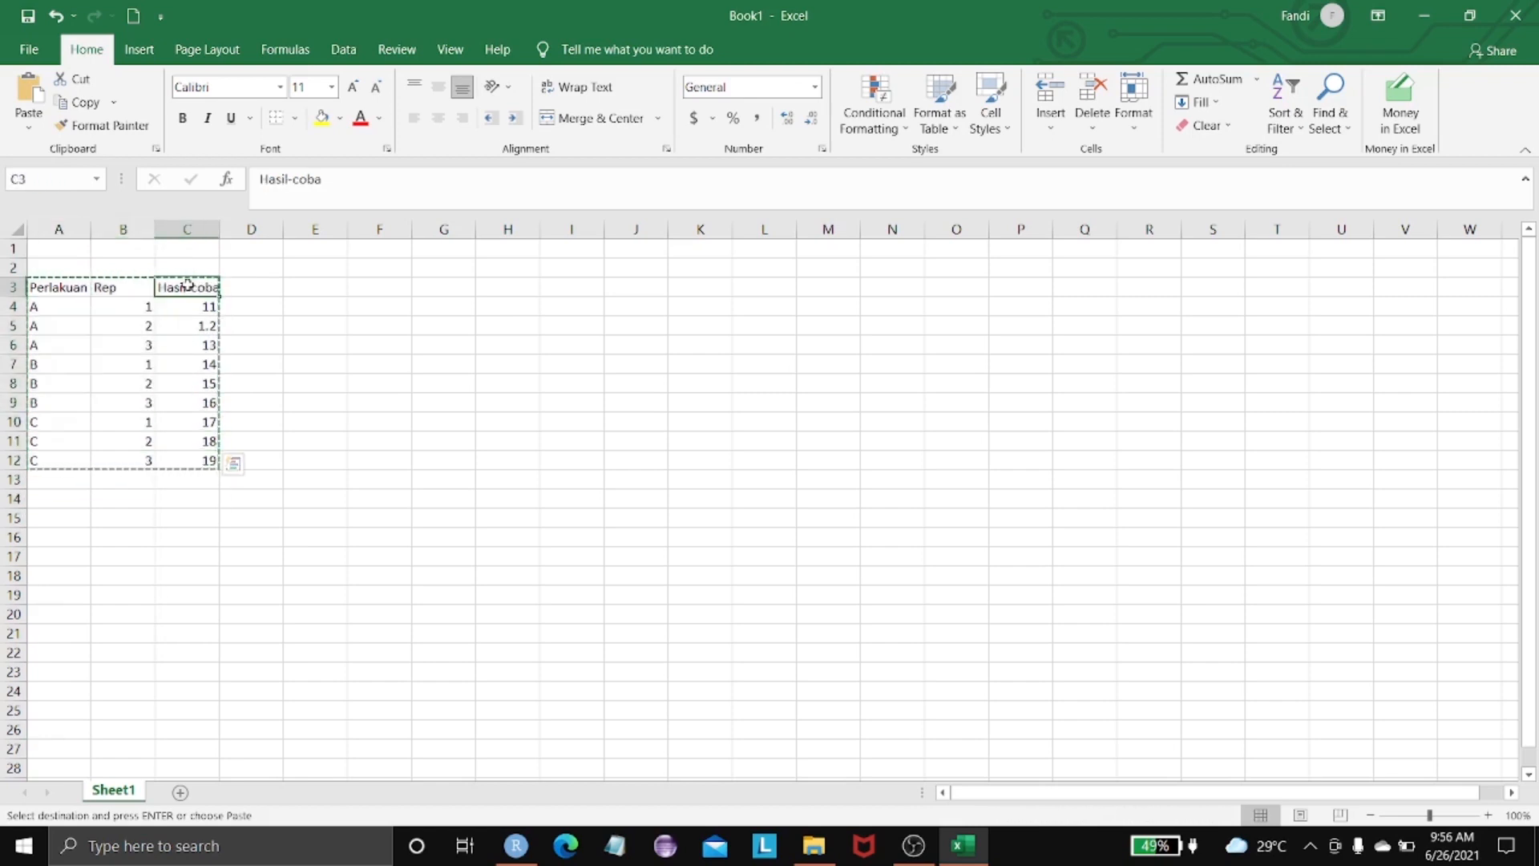
left_click(297, 183)
key("BackSpace")
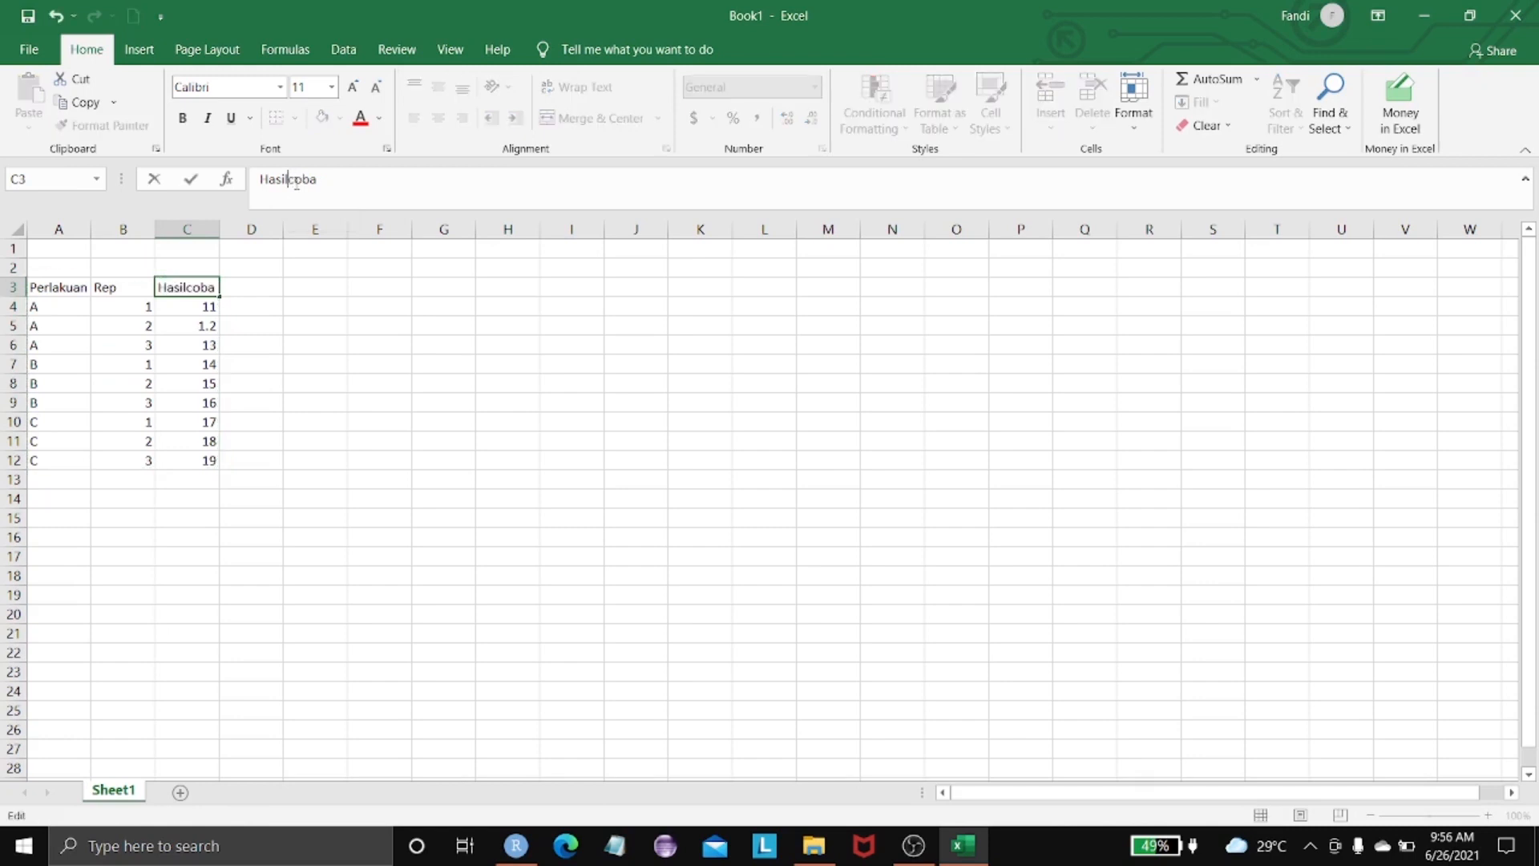
type("-")
key("BackSpace")
type("_")
key("BackSpace")
key("BackSpace")
type("l")
key("Return")
key("Up")
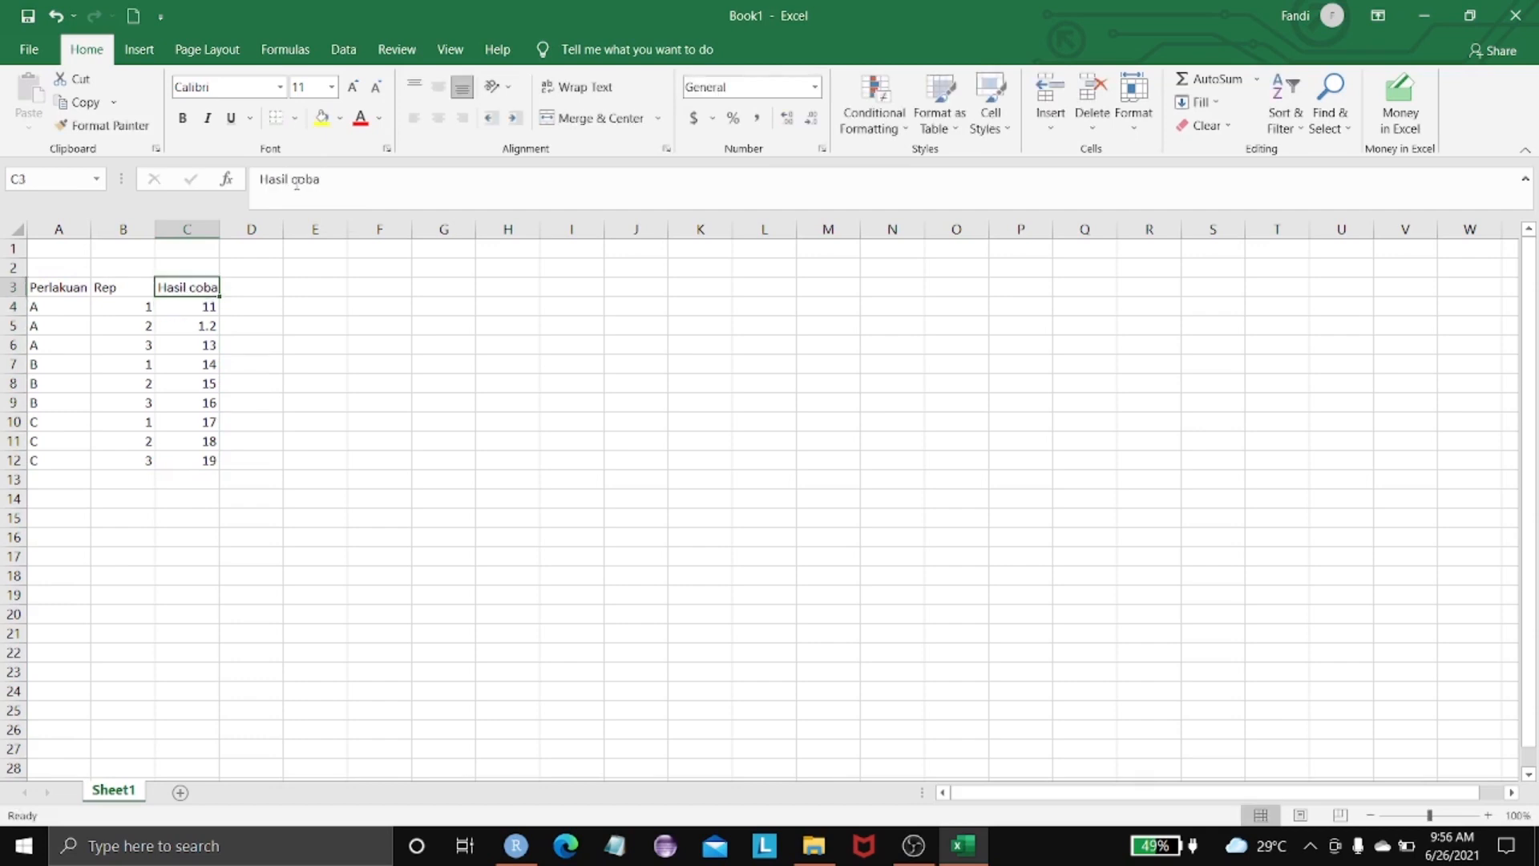
Rename the header in cell C3 as "Hasil_coba", with an underscore between the two words
left_click(296, 181)
key("BackSpace")
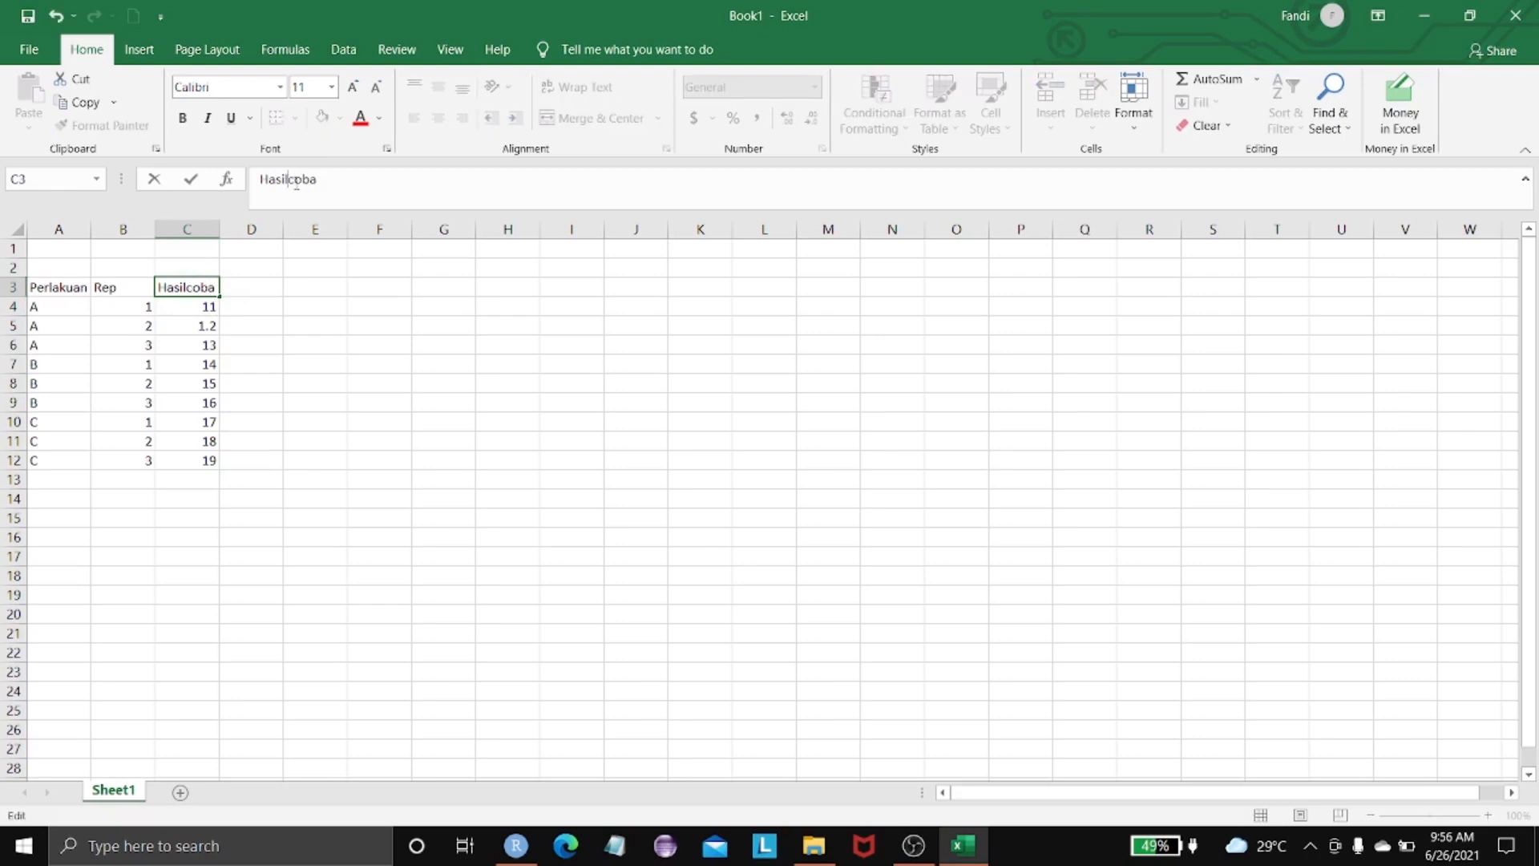
type("_")
key("Return")
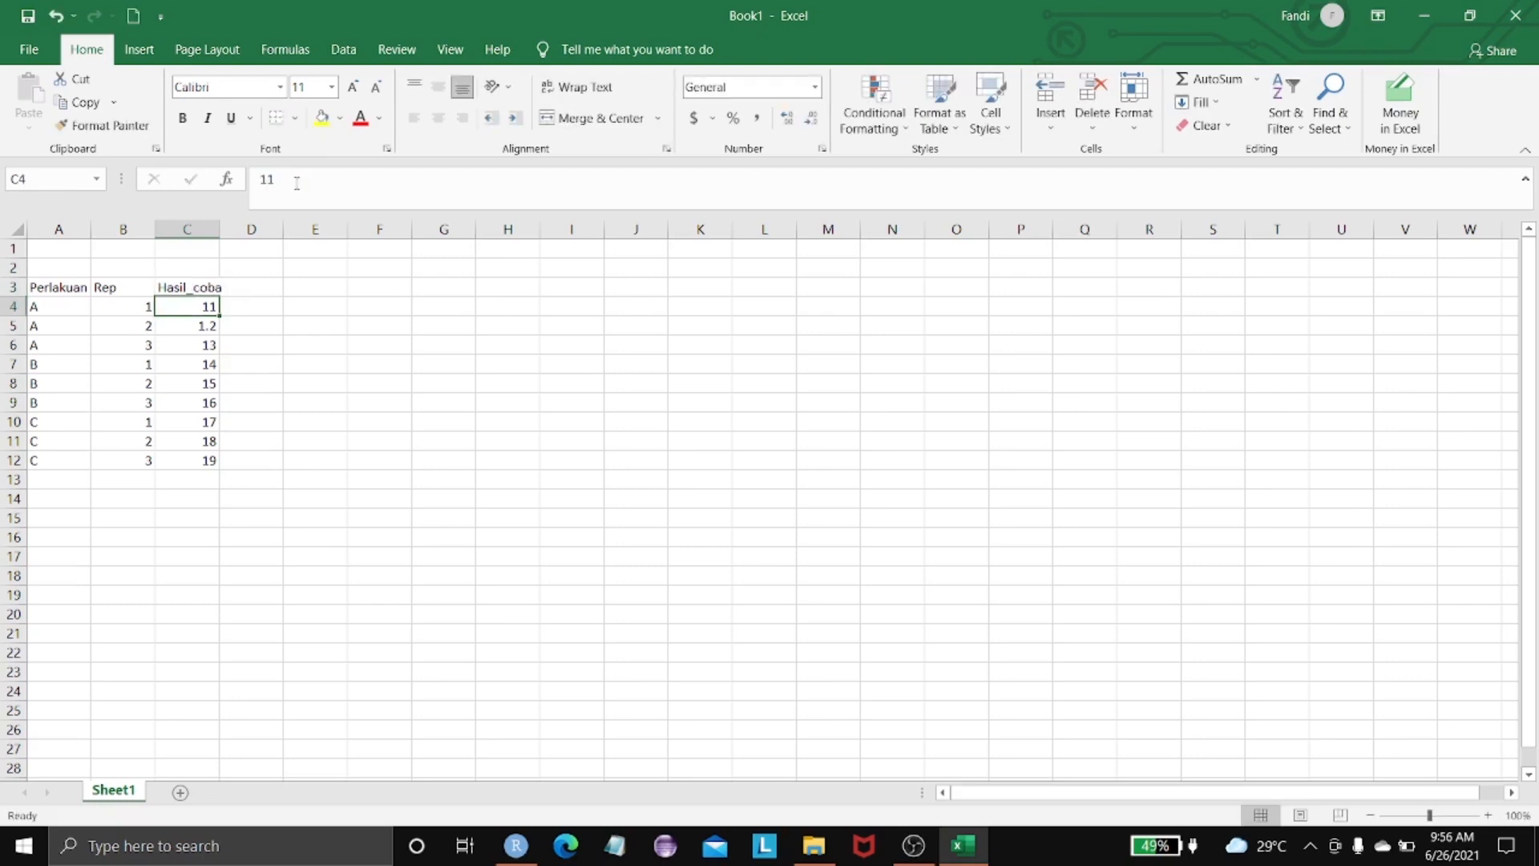
Set the value in cell C4 to 1.1, using a period as the decimal separator
left_click(296, 183)
type(",")
key("Return")
key("Up")
left_click(269, 178)
key("BackSpace")
type(".")
key("Return")
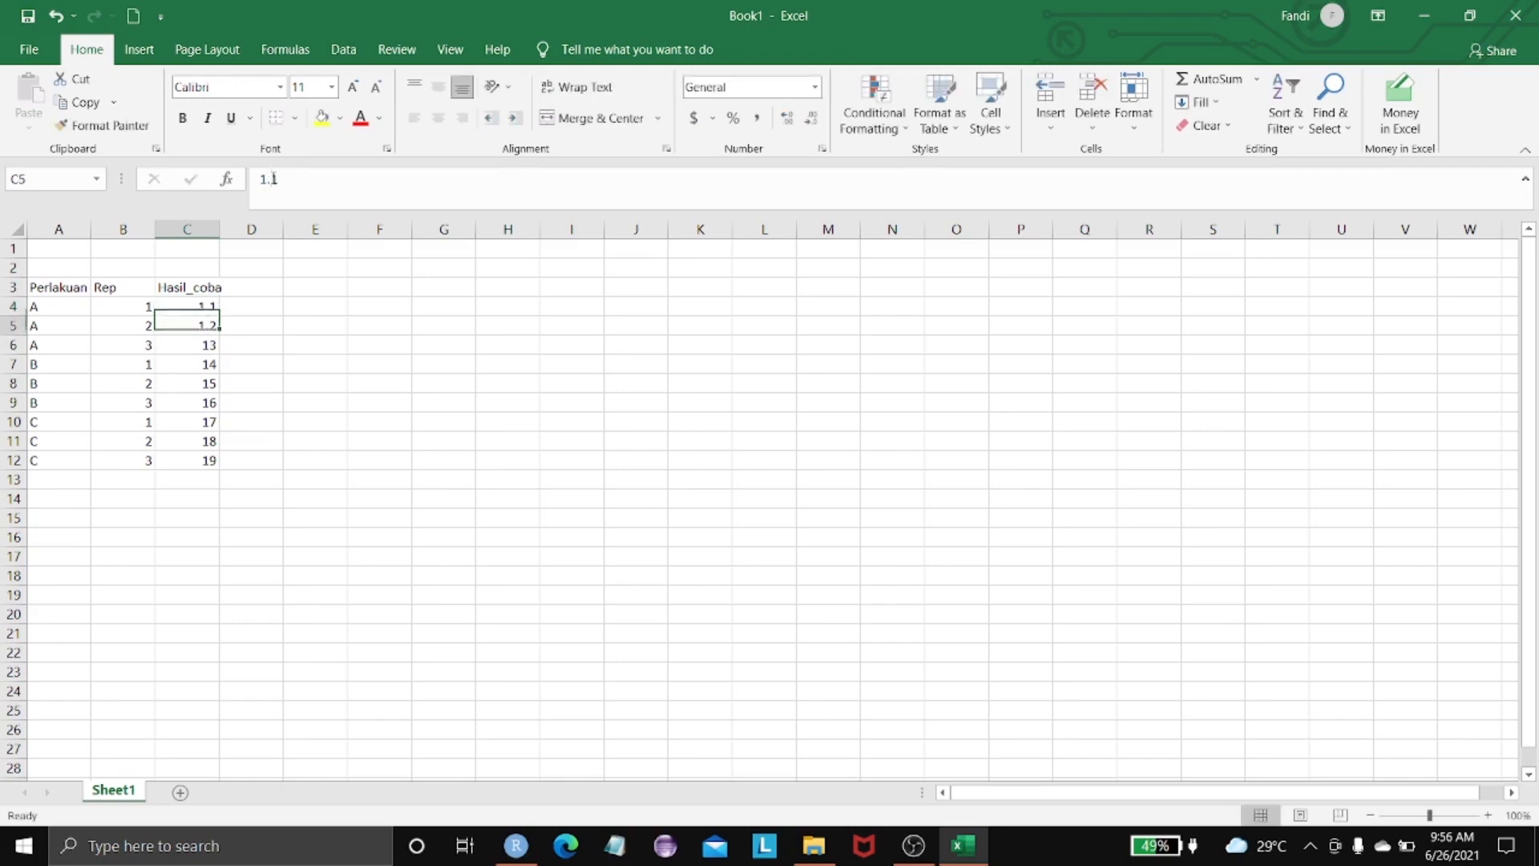
Copy the data table A3:C12 with its headers and minimize the workbook to return to RStudio
left_click_drag(38, 284, 213, 459)
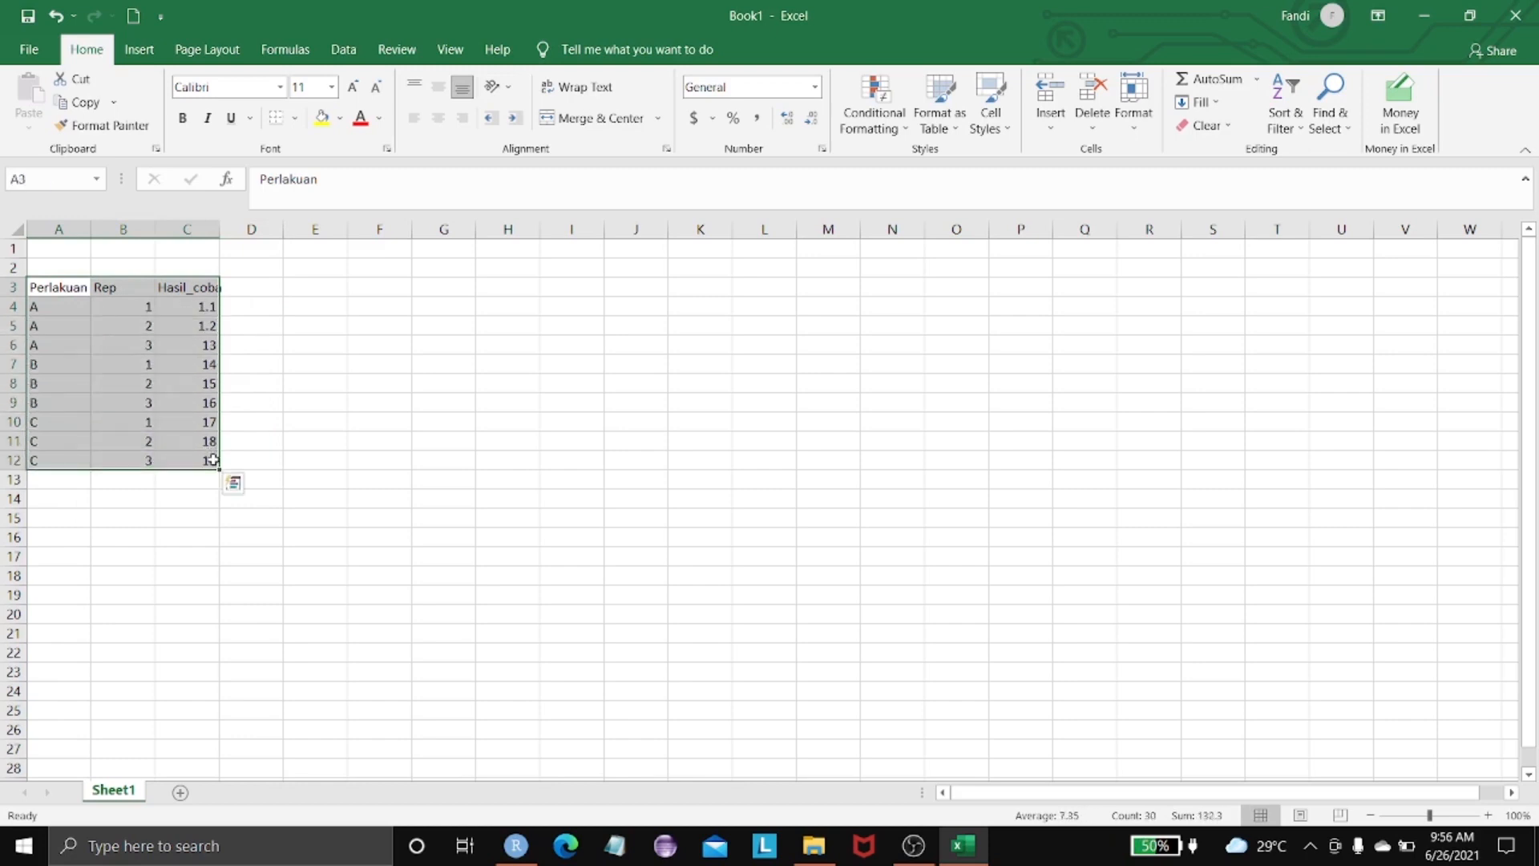
key("ctrl+c")
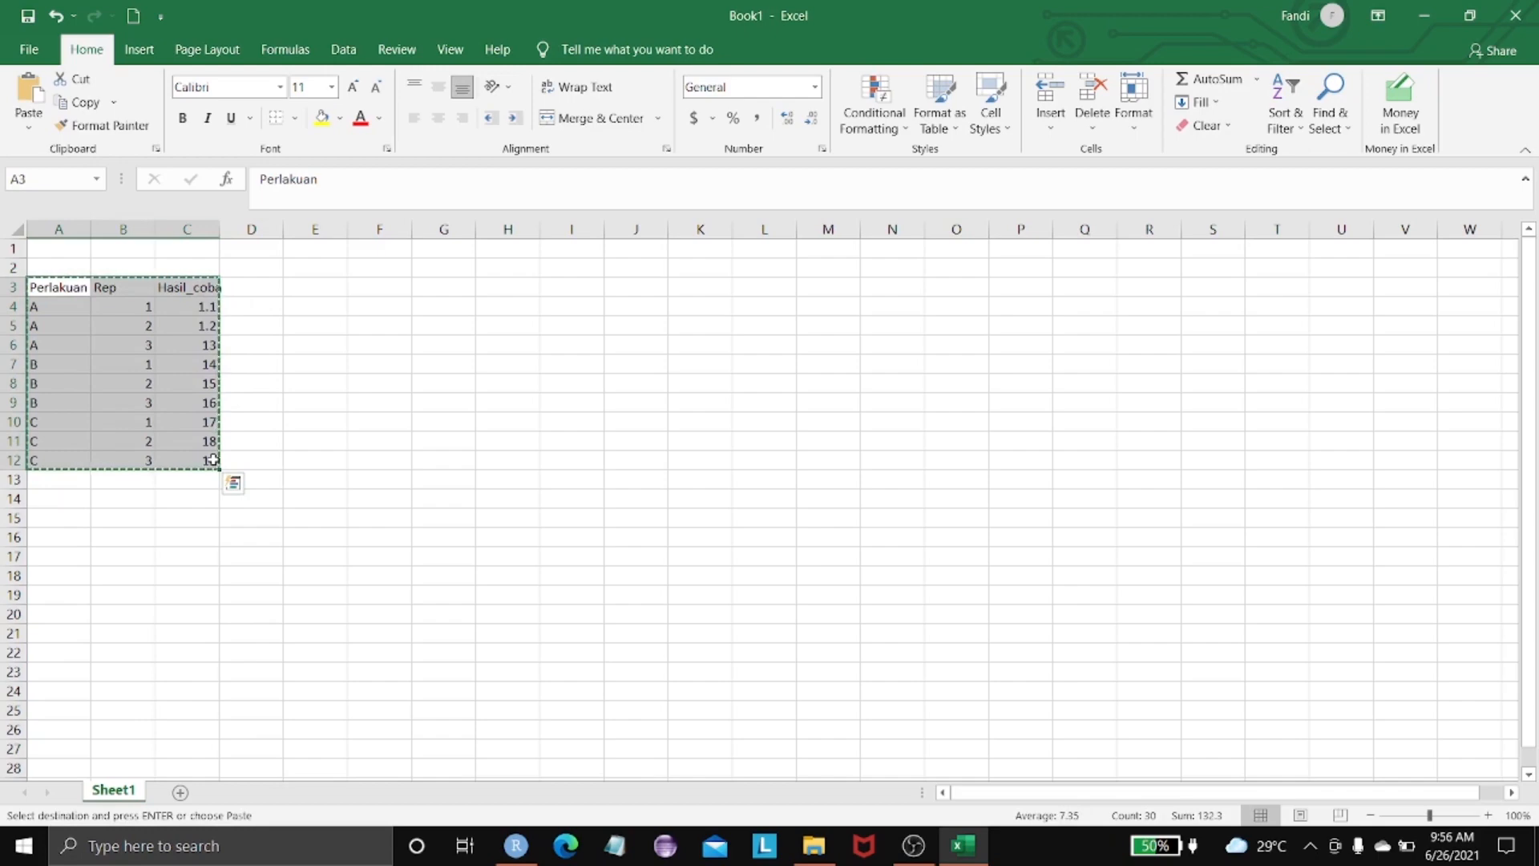
left_click_drag(859, 15, 1316, 395)
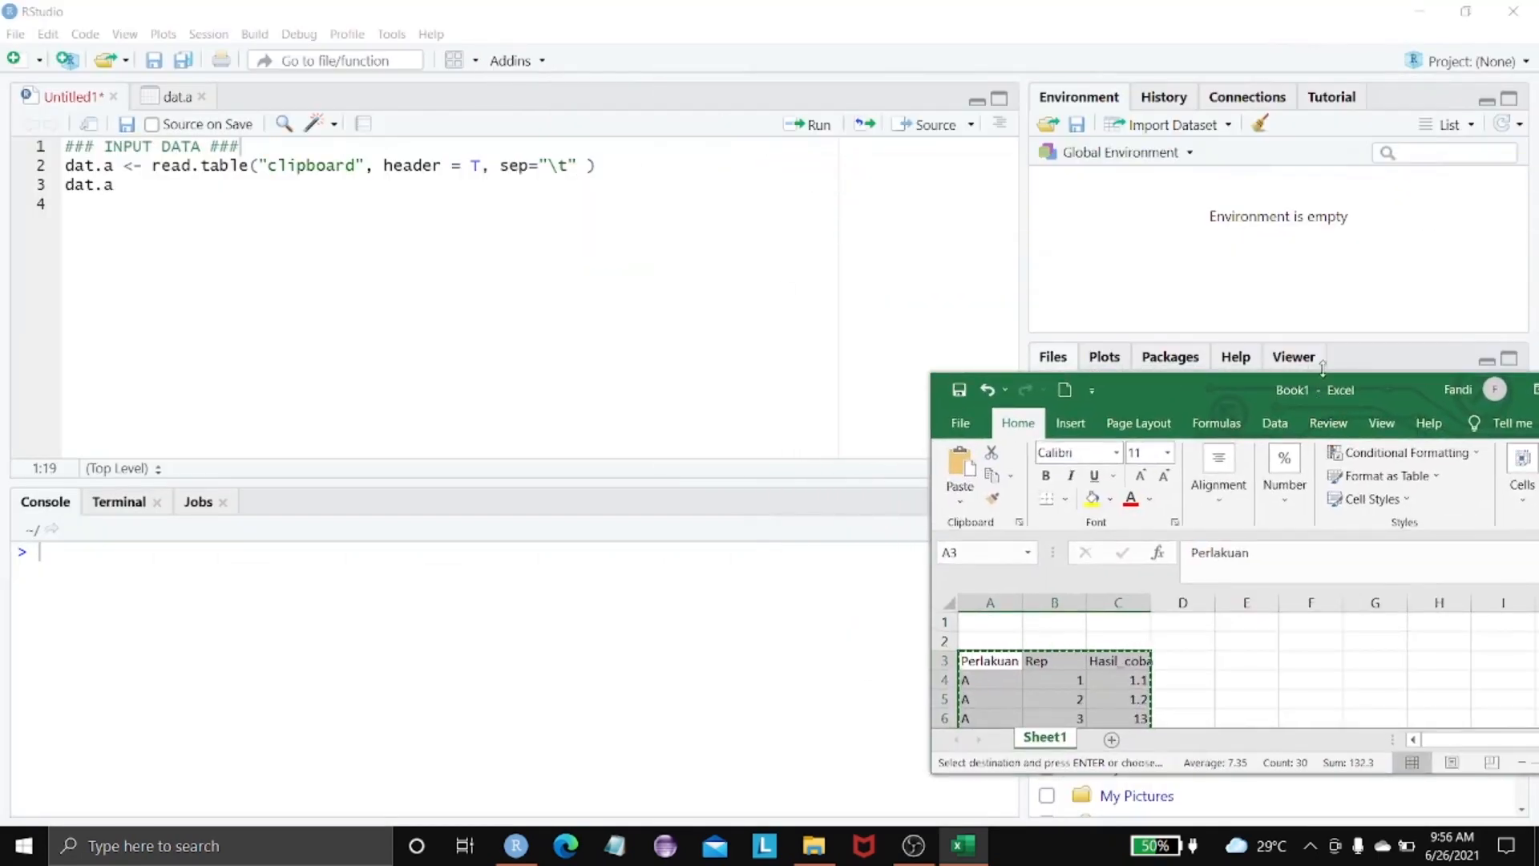
left_click_drag(1335, 400, 1223, 394)
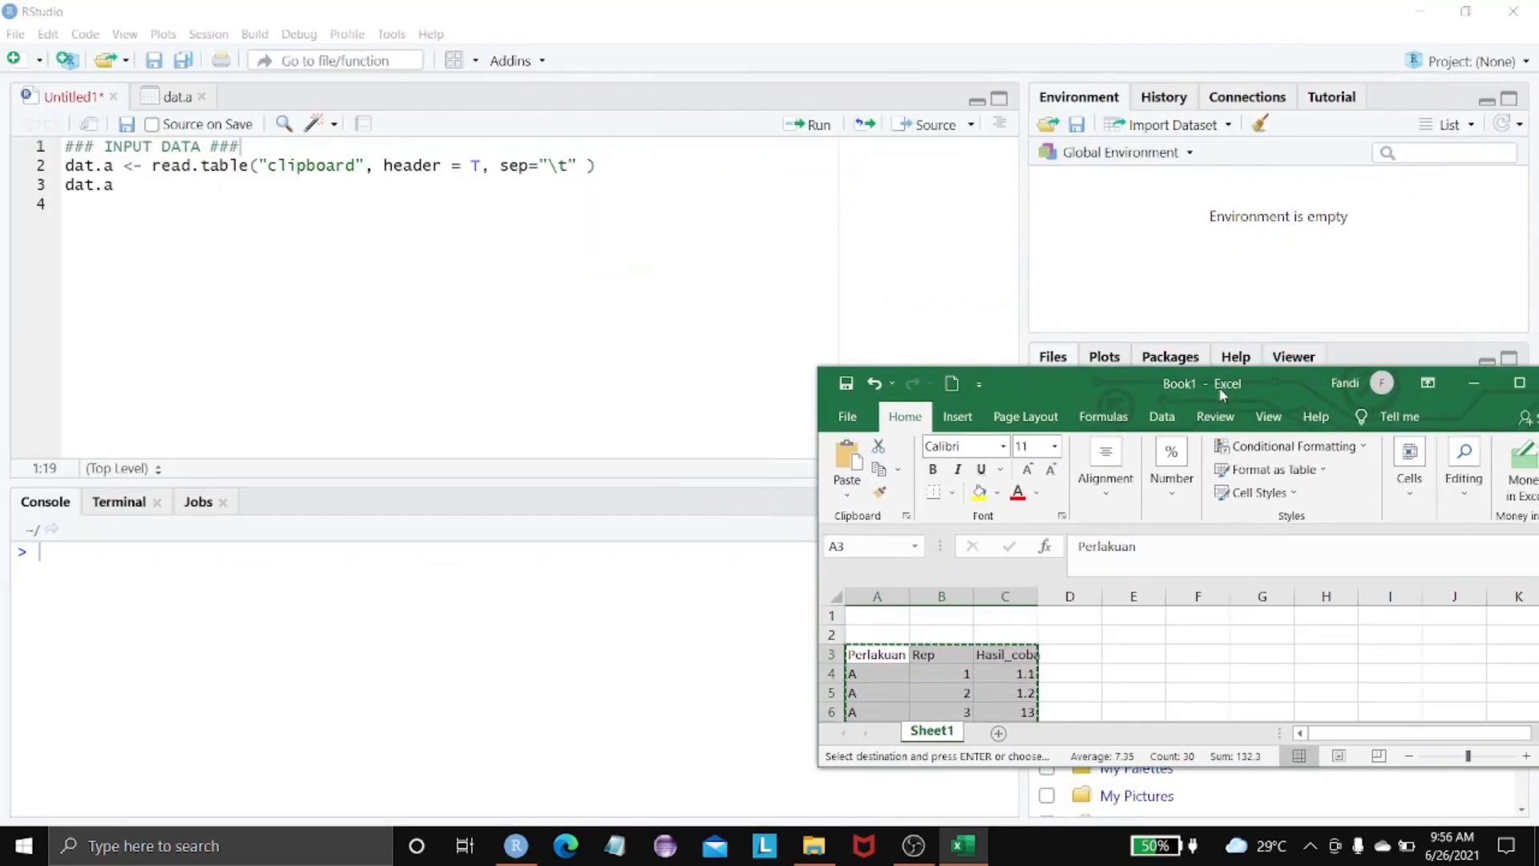
left_click(1479, 381)
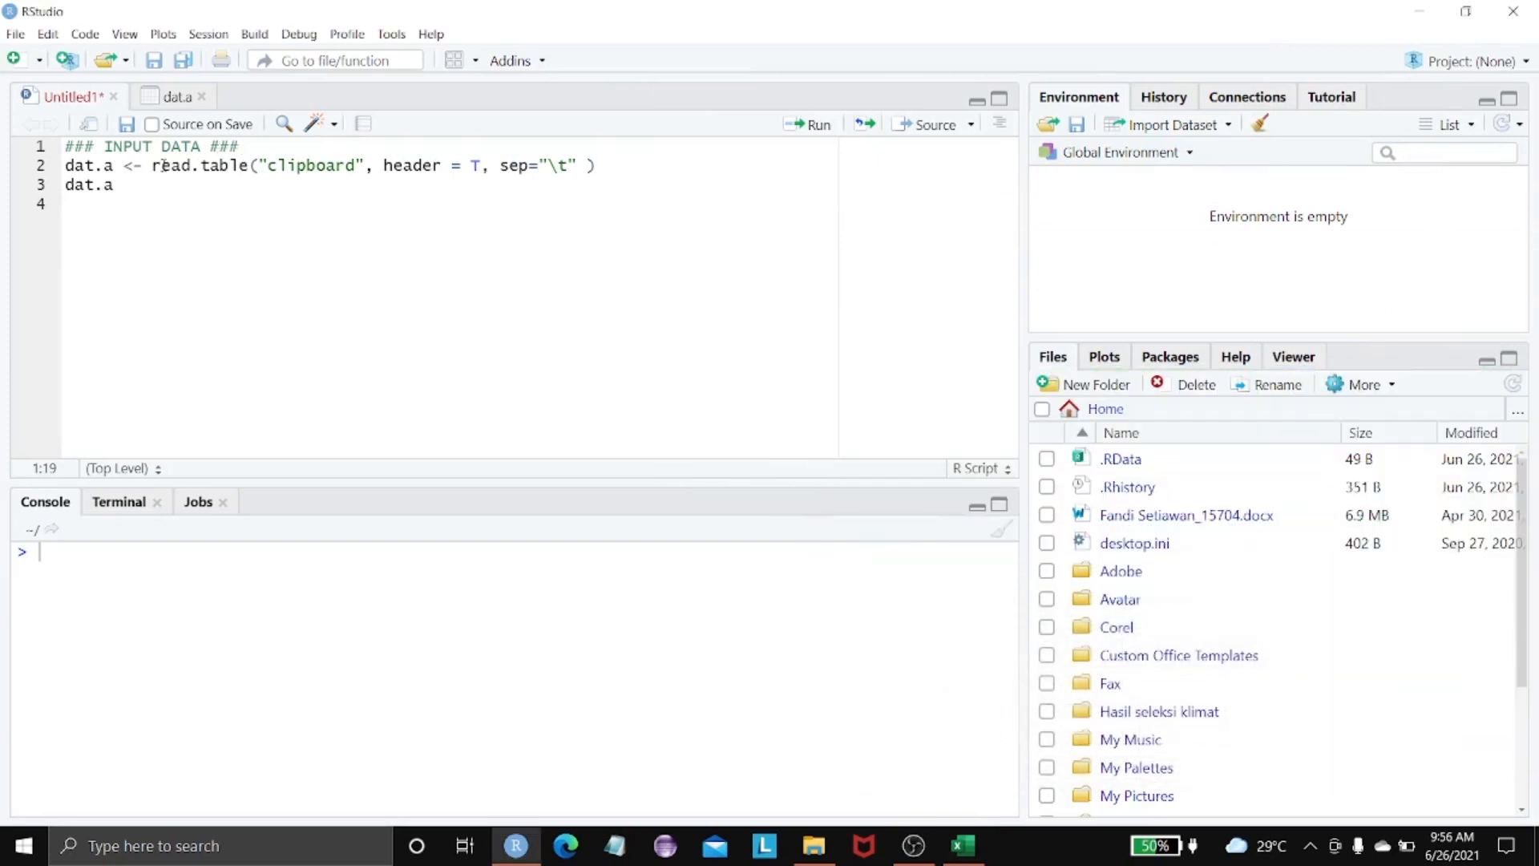
Run the INPUT DATA lines to read the clipboard table into dat.a with header = T and sep="\t", and print it
left_click_drag(66, 164, 114, 166)
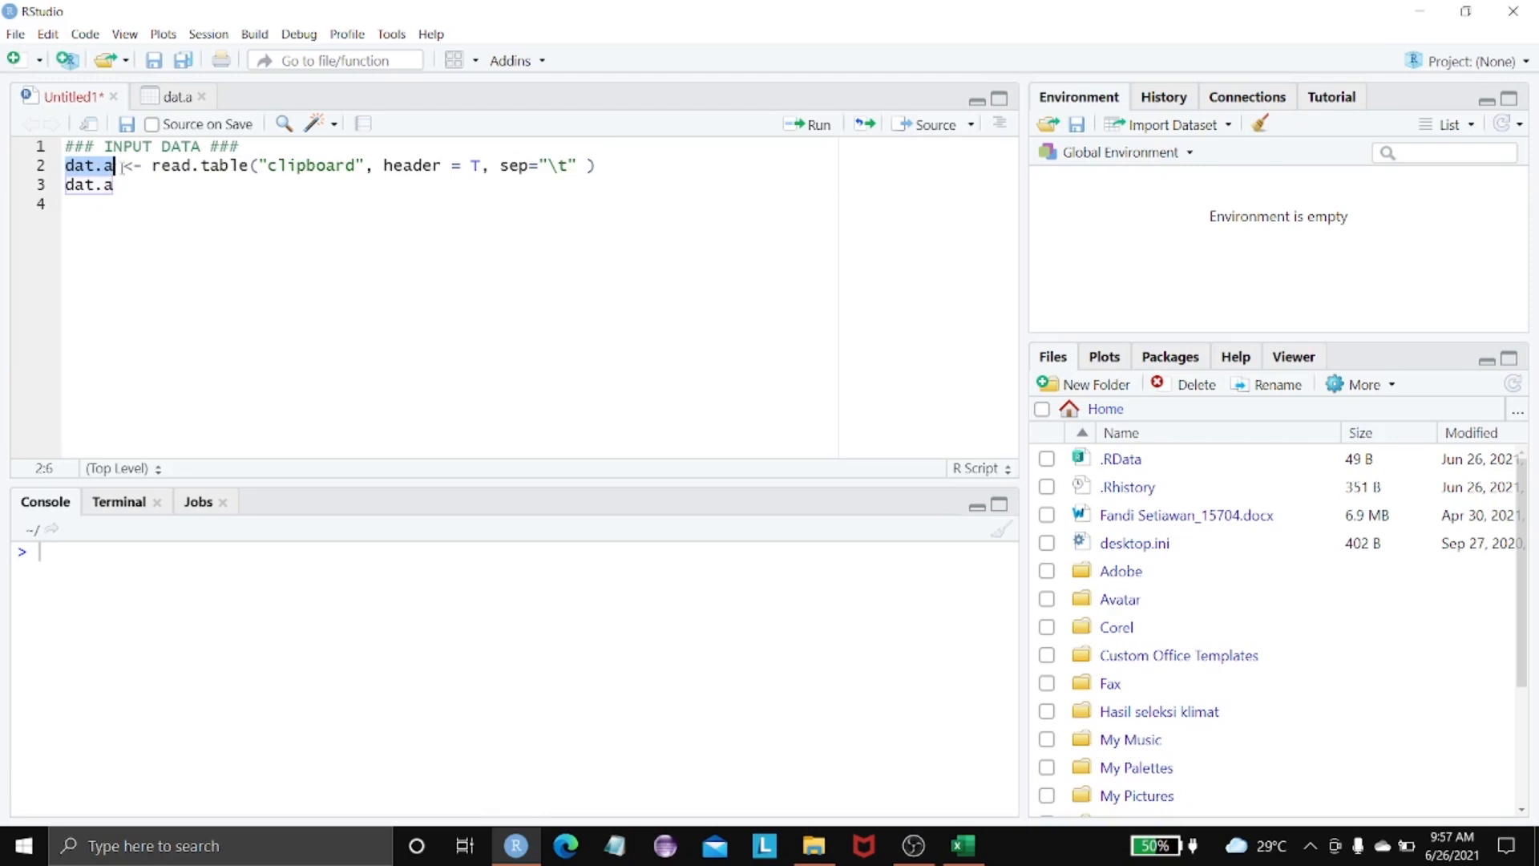
left_click_drag(152, 165, 445, 178)
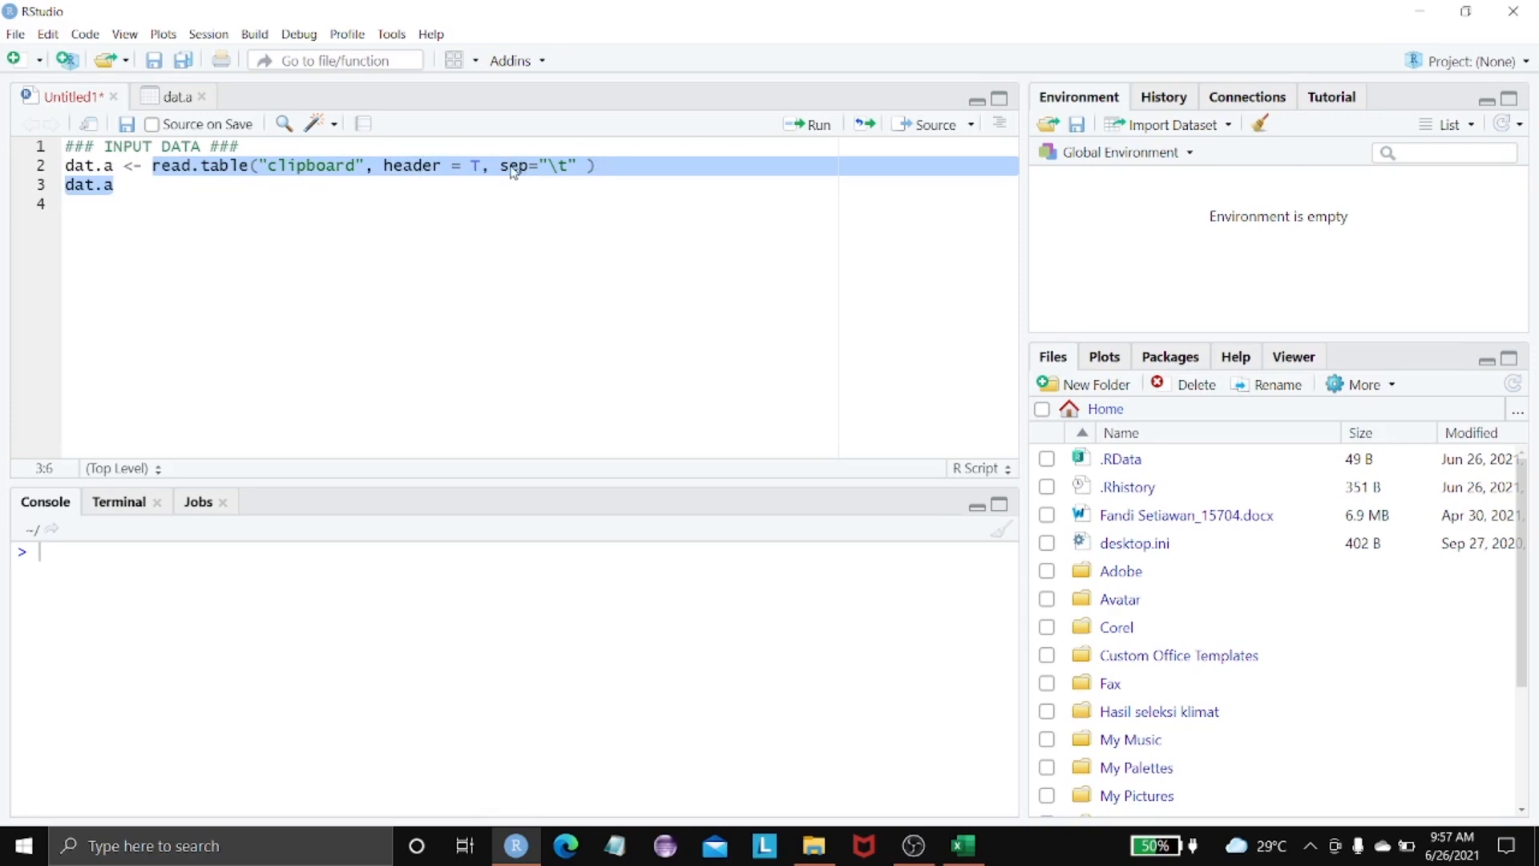
left_click(316, 164)
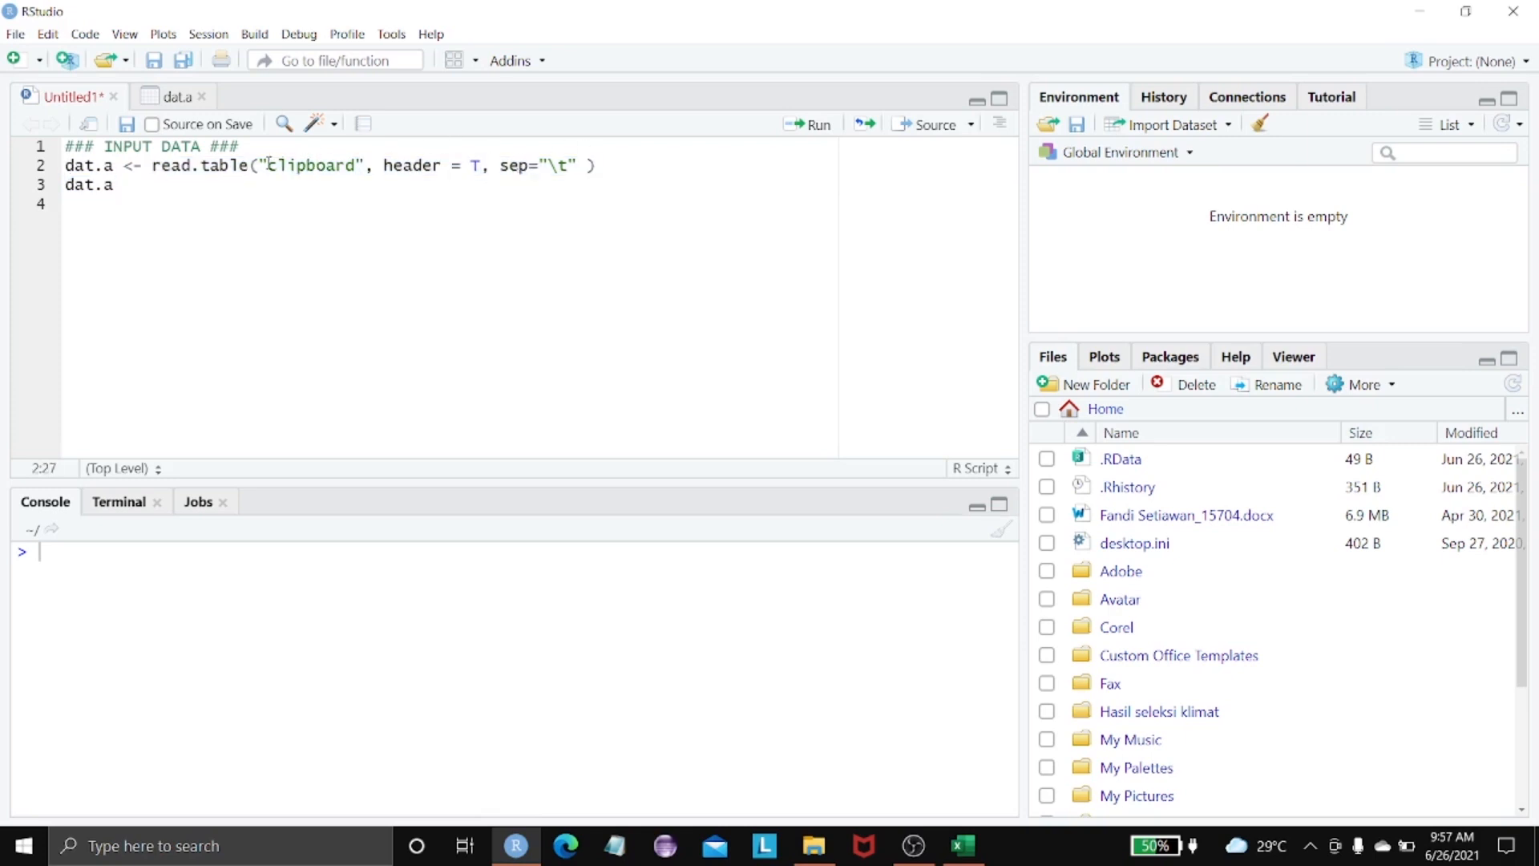
left_click_drag(269, 165, 356, 165)
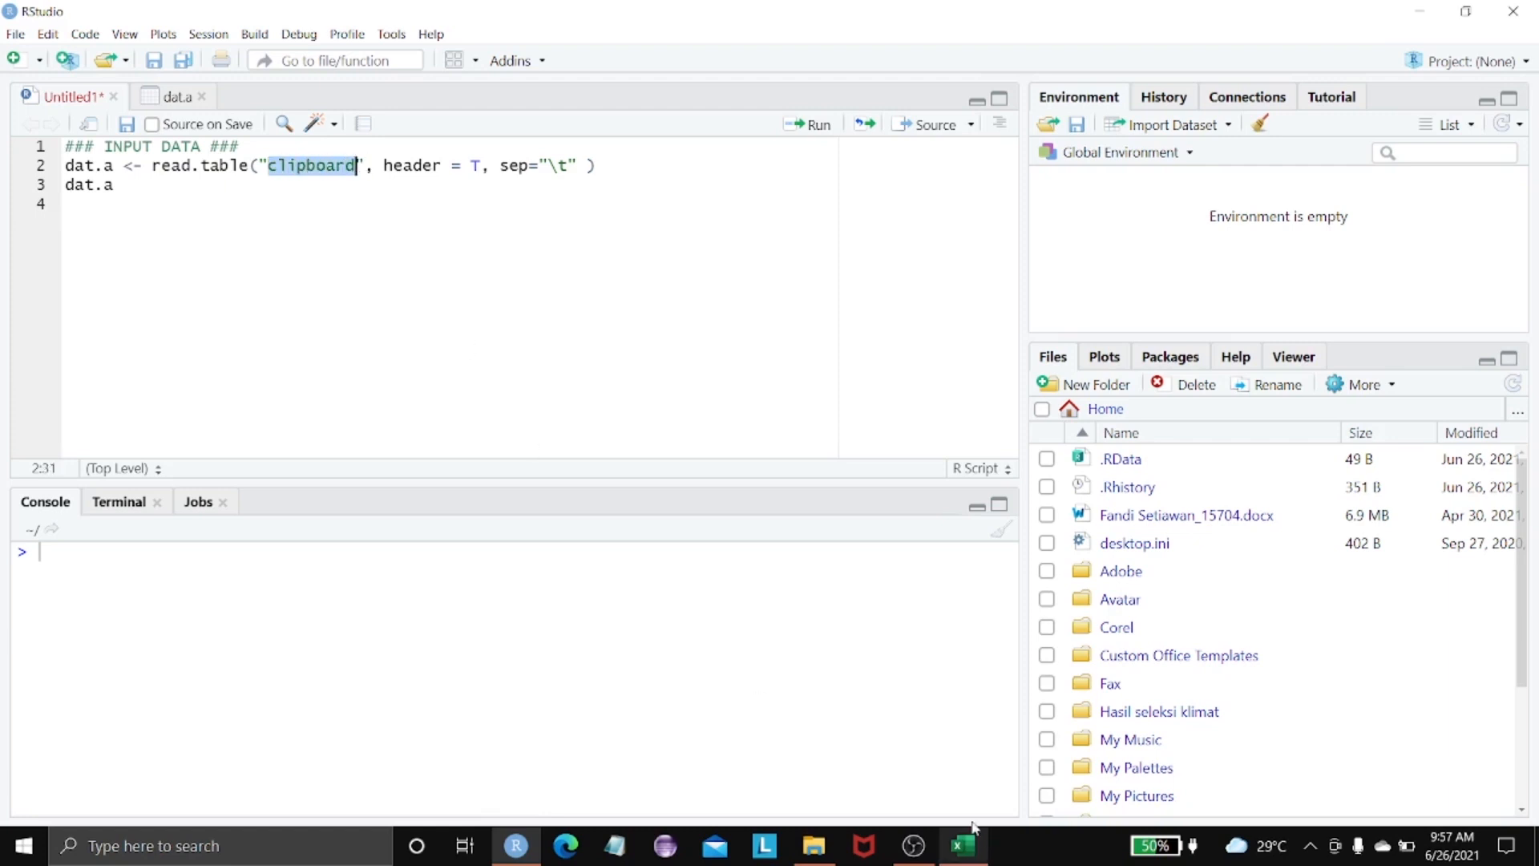
left_click(633, 175)
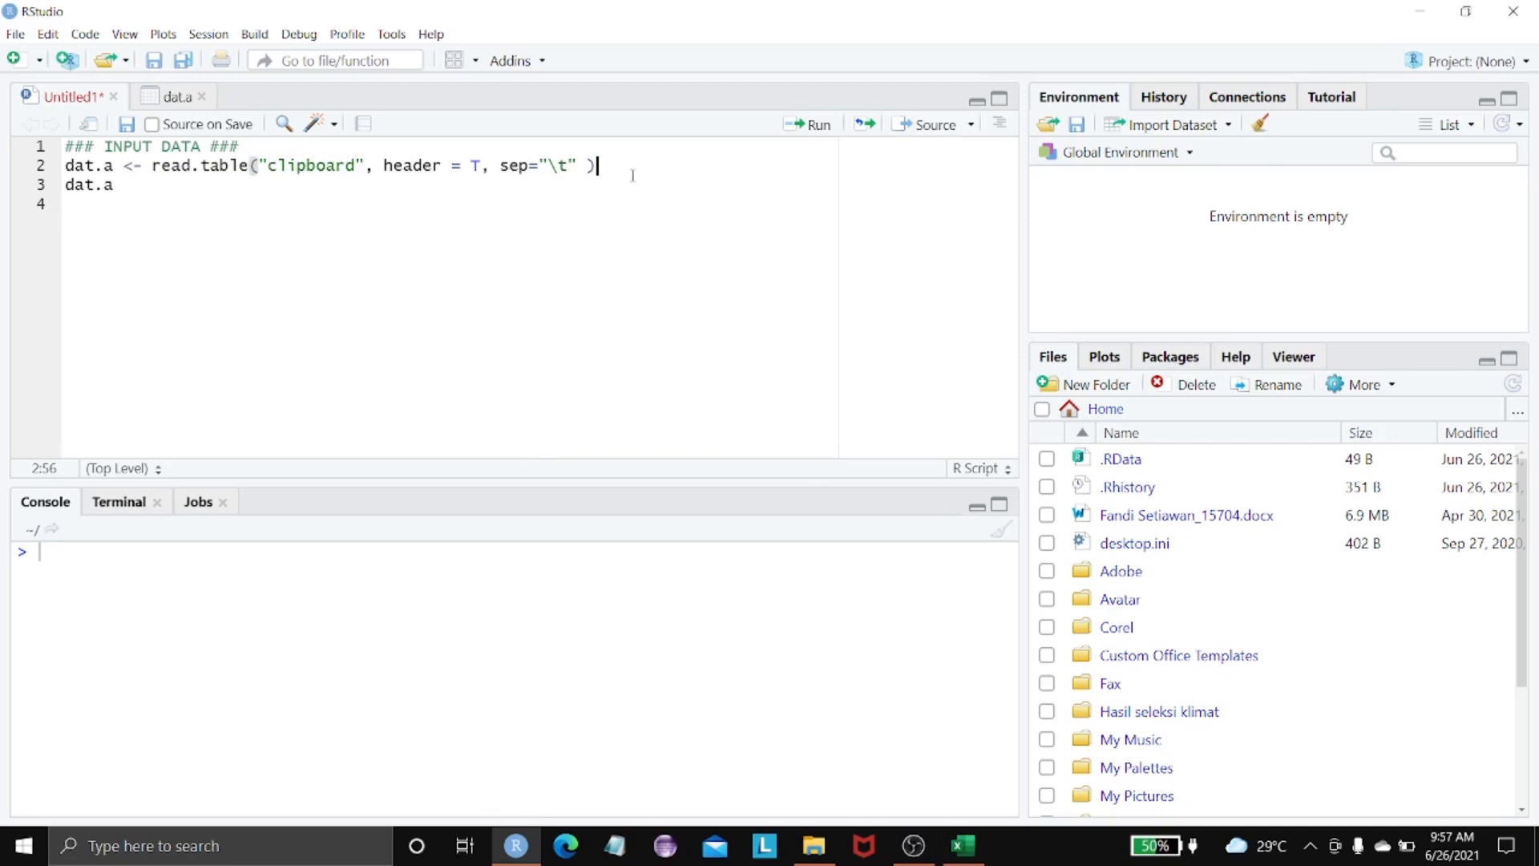
left_click(810, 125)
left_click(809, 125)
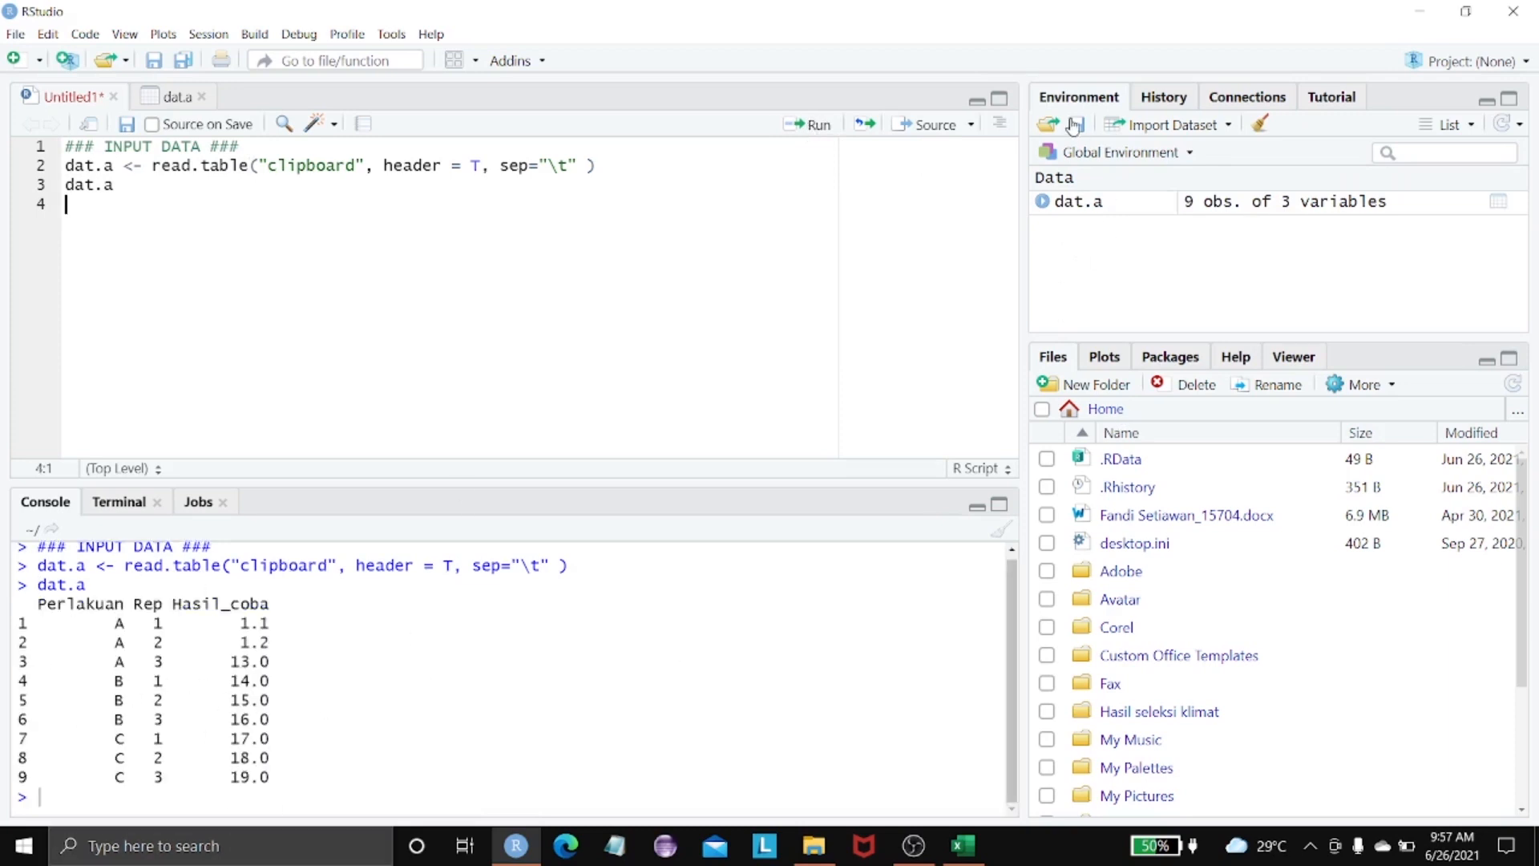
Open dat.a in the data viewer and compare it with the source table in the Excel workbook
left_click(1079, 201)
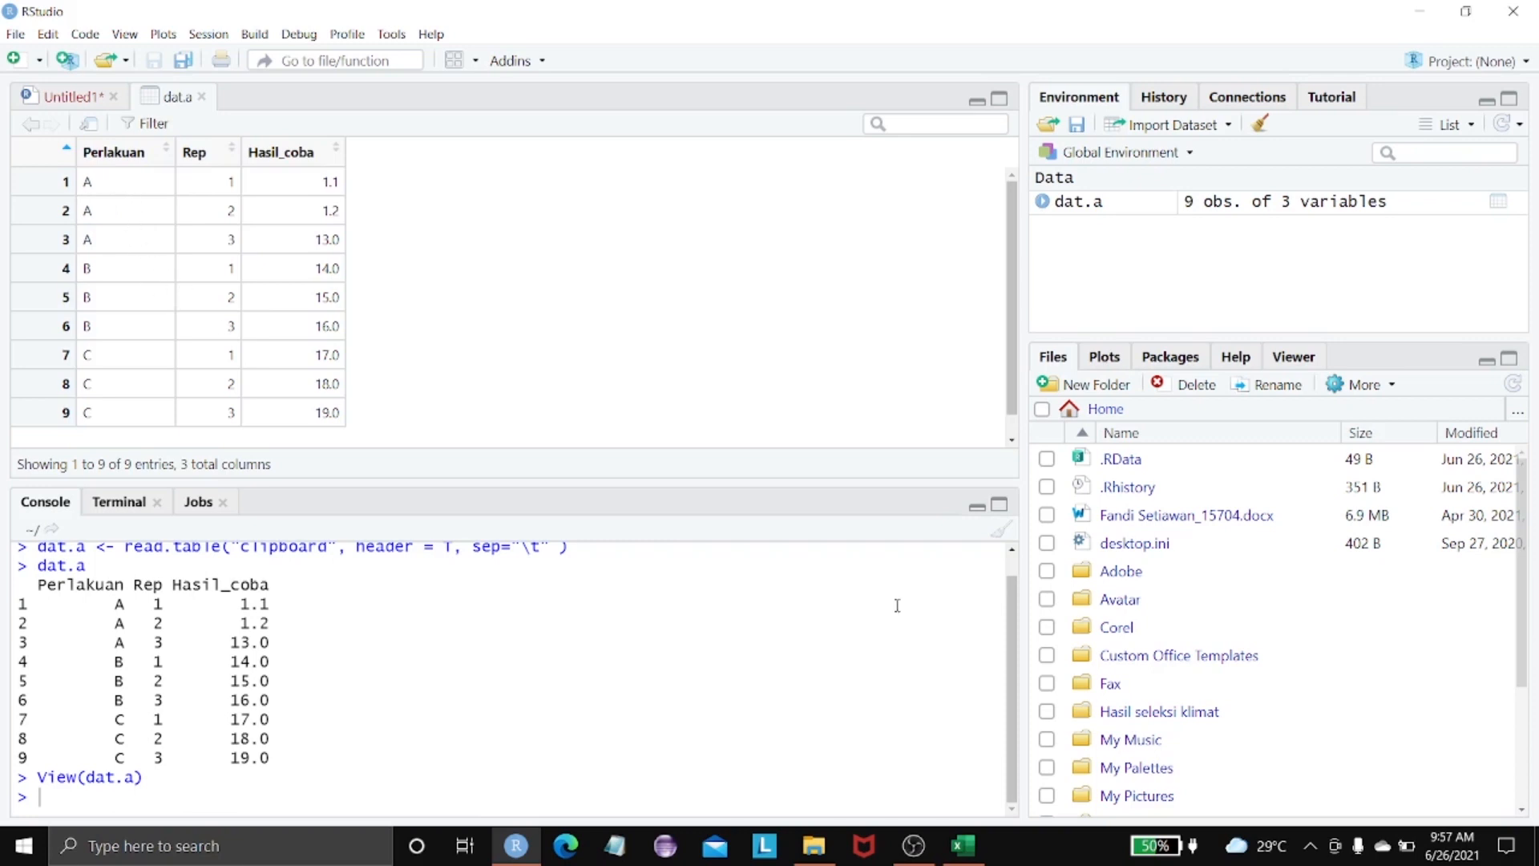
left_click(978, 854)
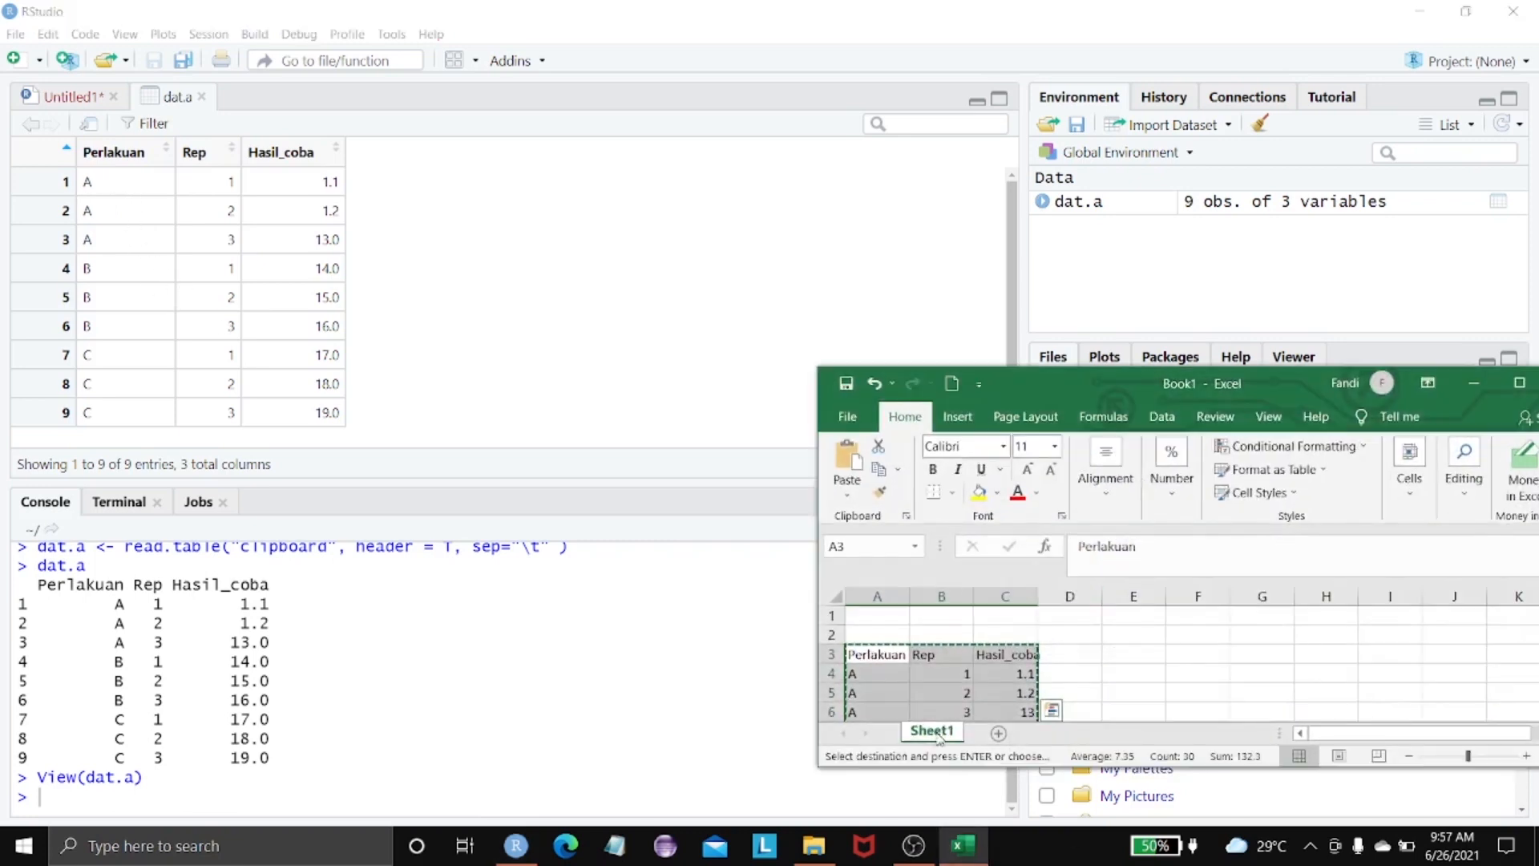
left_click(806, 263)
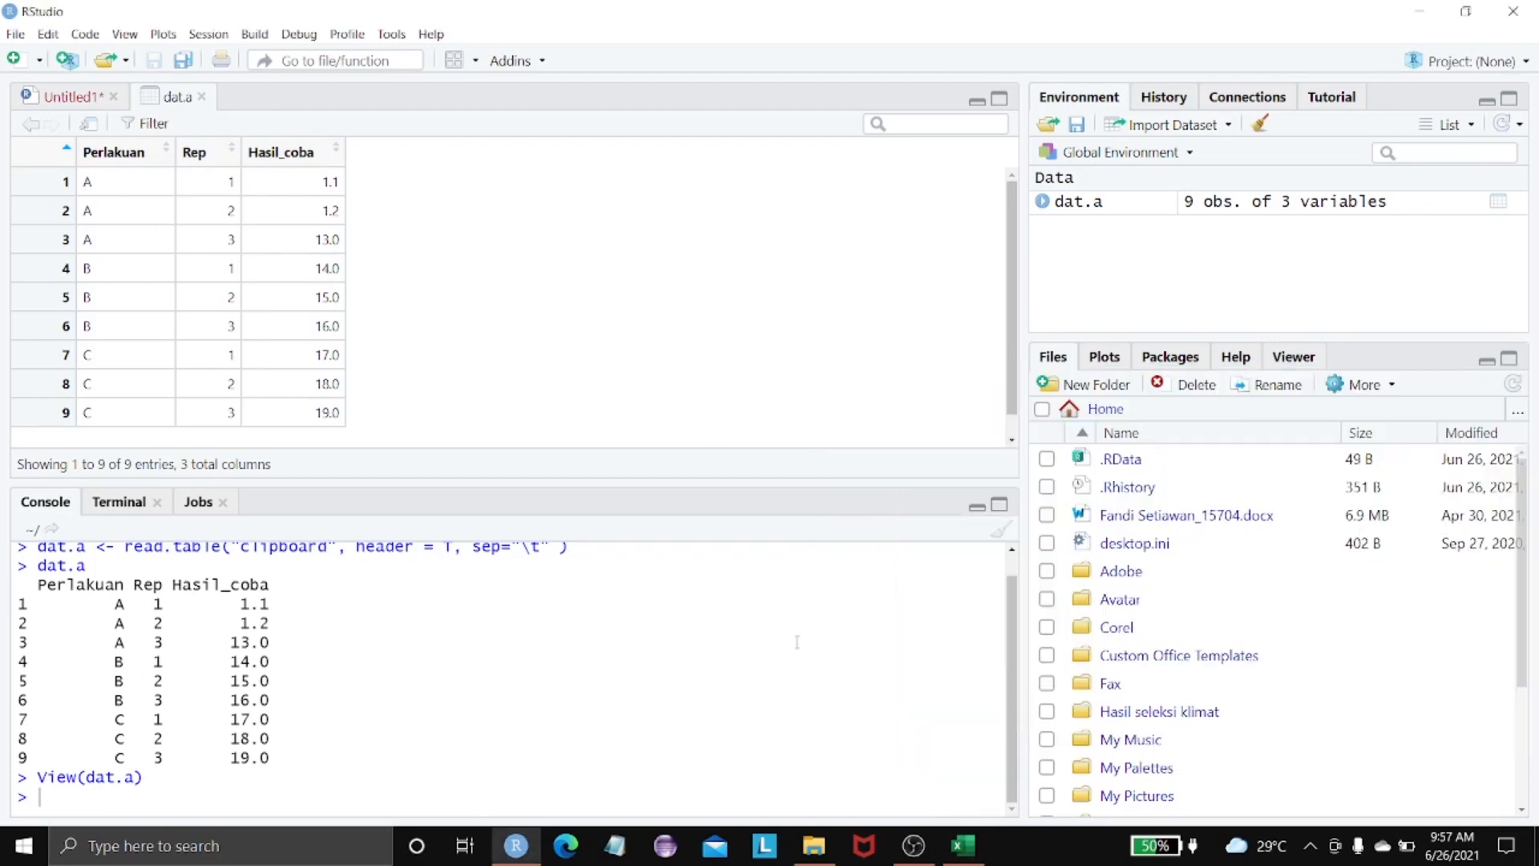
Install the agricolae package from the CRAN repository with its dependencies
left_click(1162, 366)
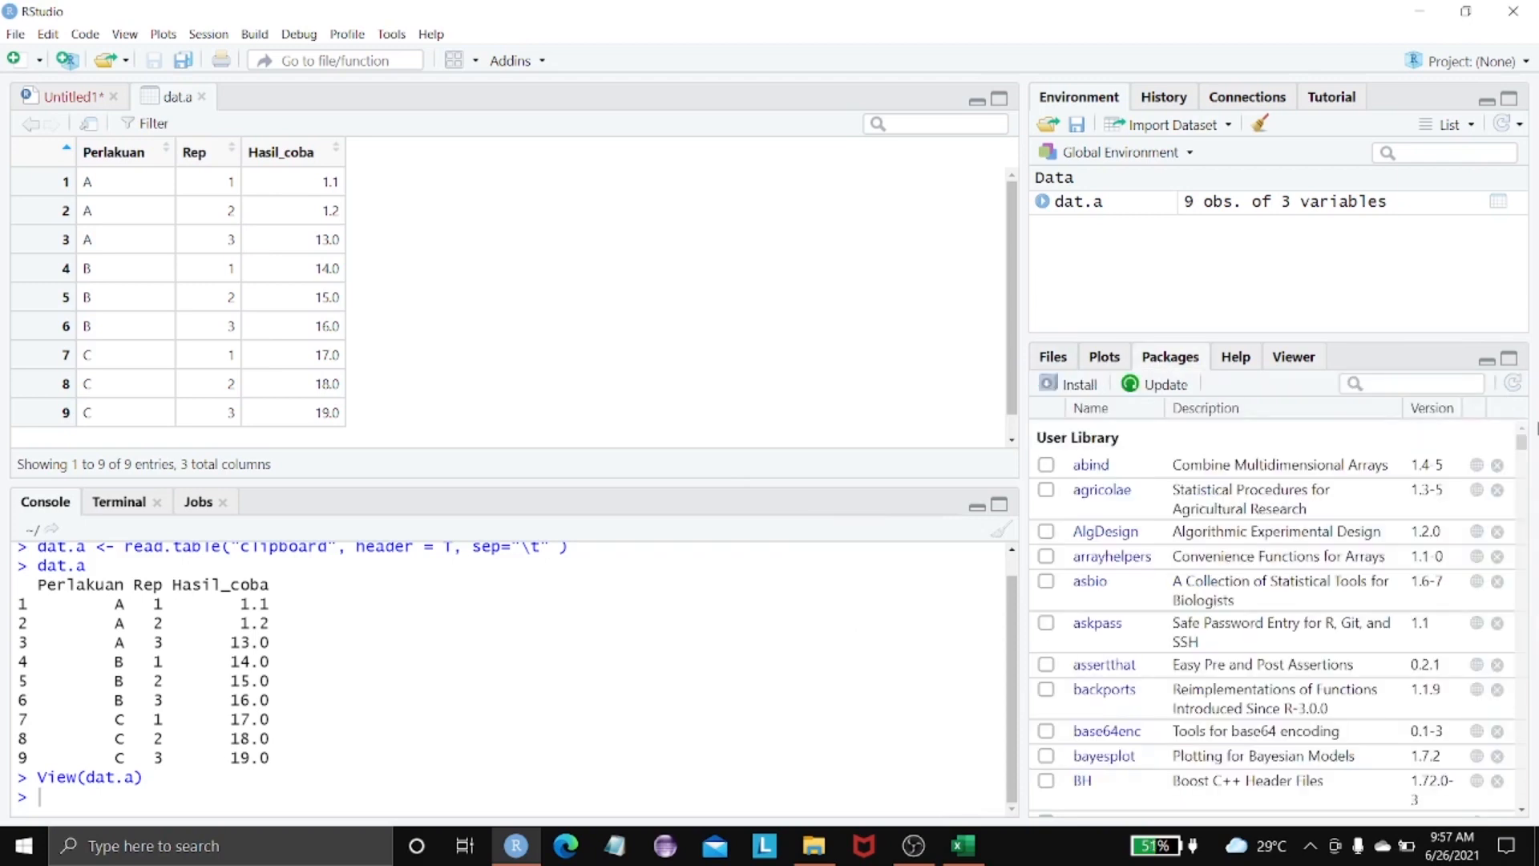
left_click(1077, 388)
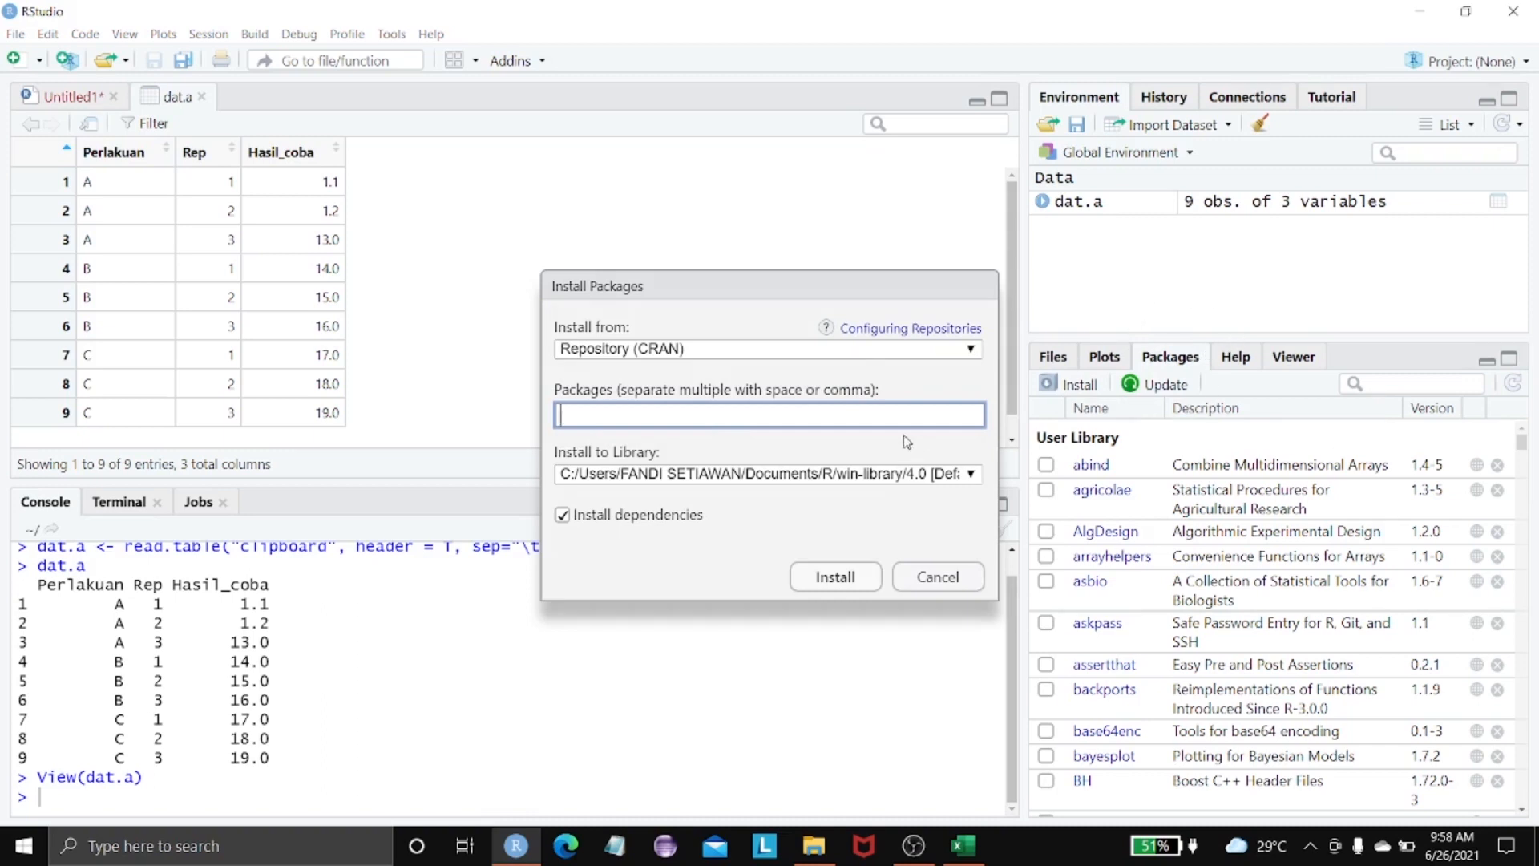
type("agr")
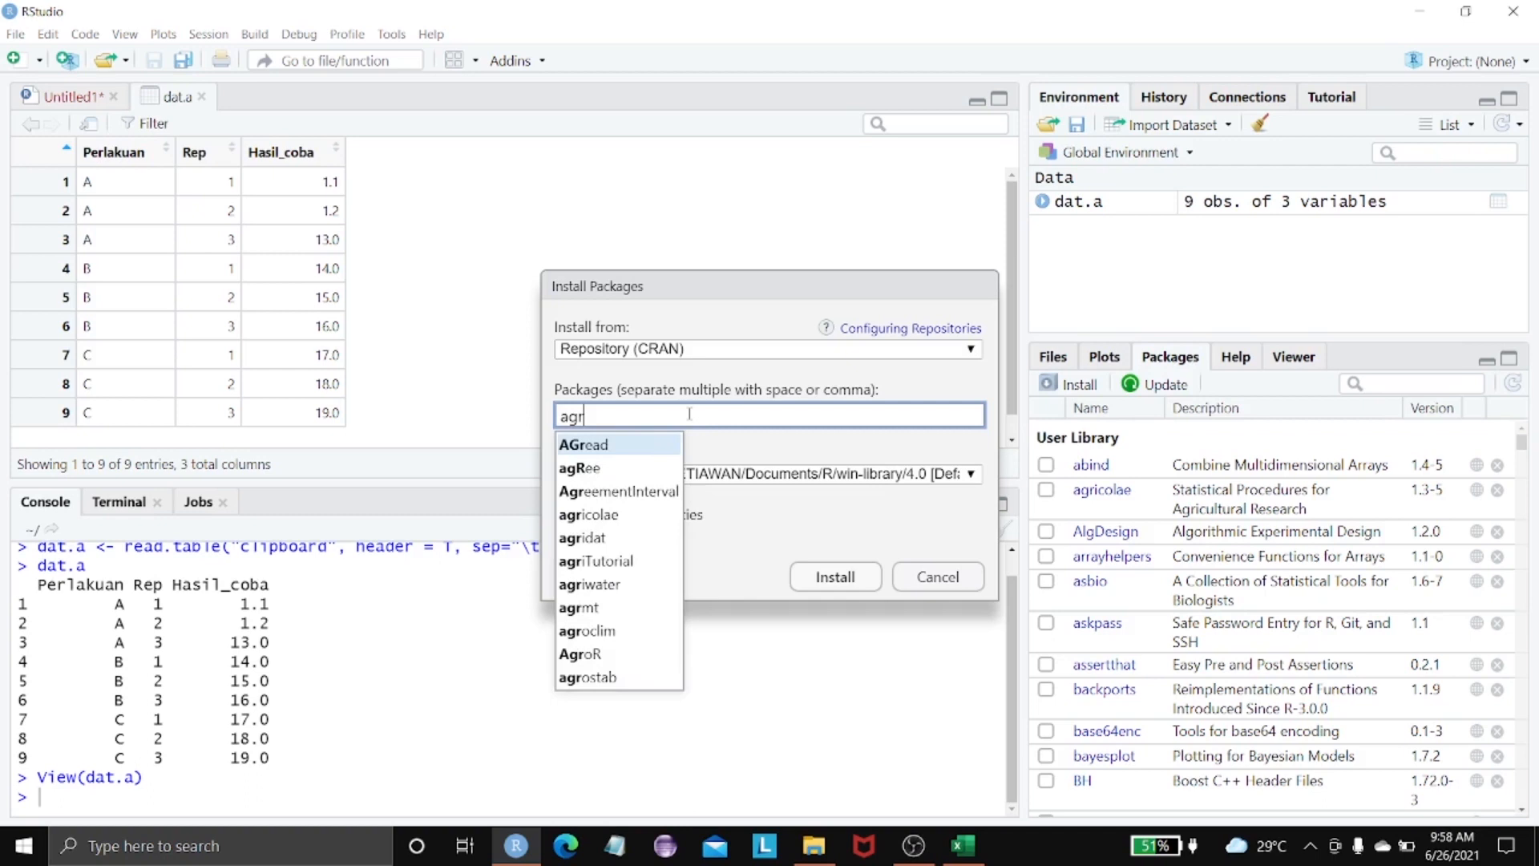
type("i")
left_click(599, 447)
left_click(841, 577)
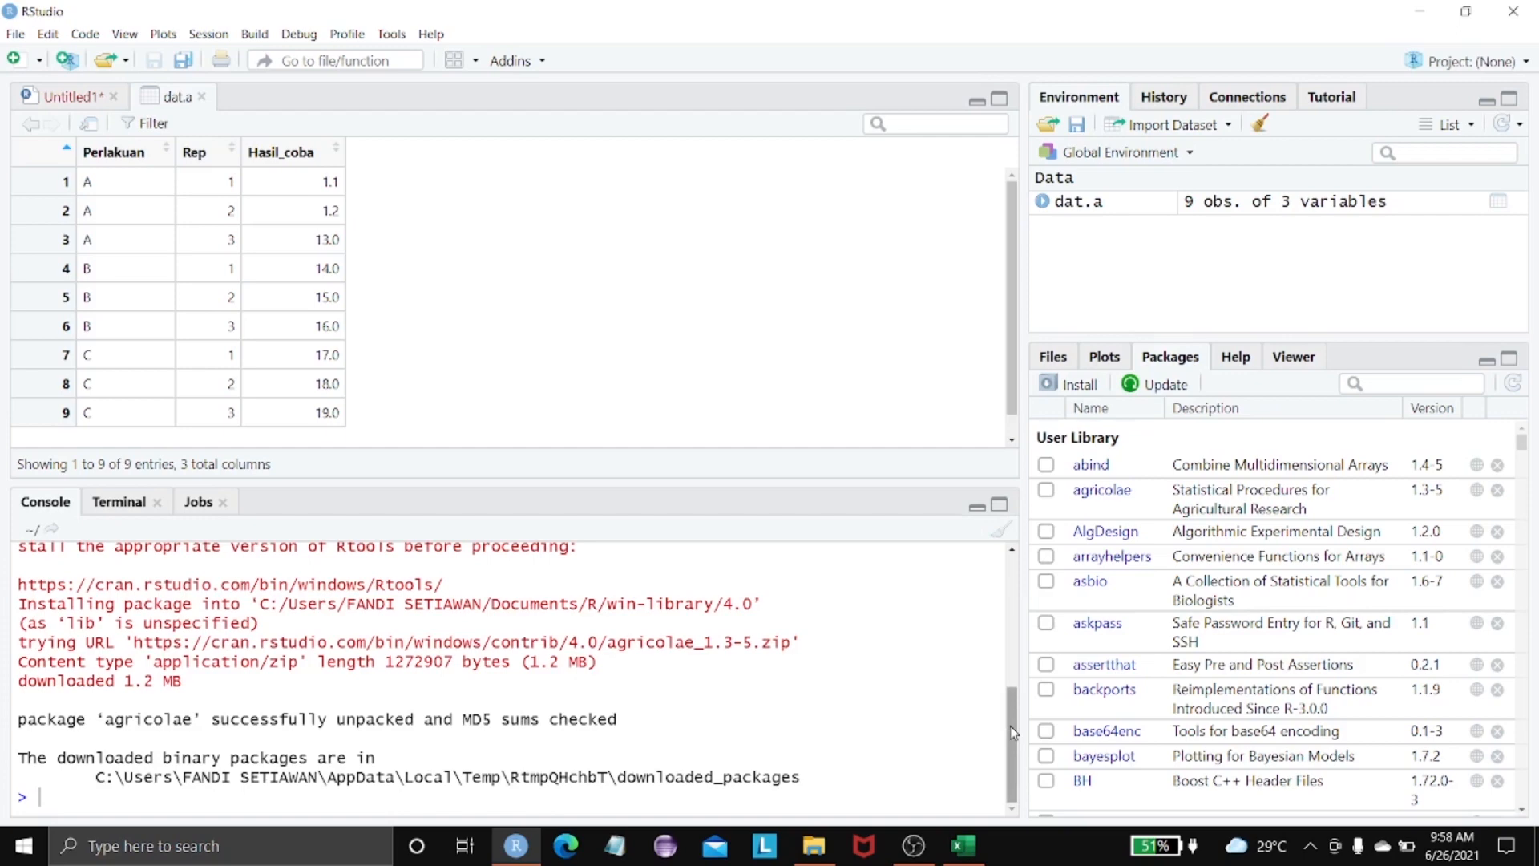
mouse_move(1013, 732)
left_mouse_down()
mouse_move(1014, 658)
mouse_move(1017, 736)
left_mouse_up()
Search the installed packages for "agr", then clear the search to list all packages again
left_click(1384, 385)
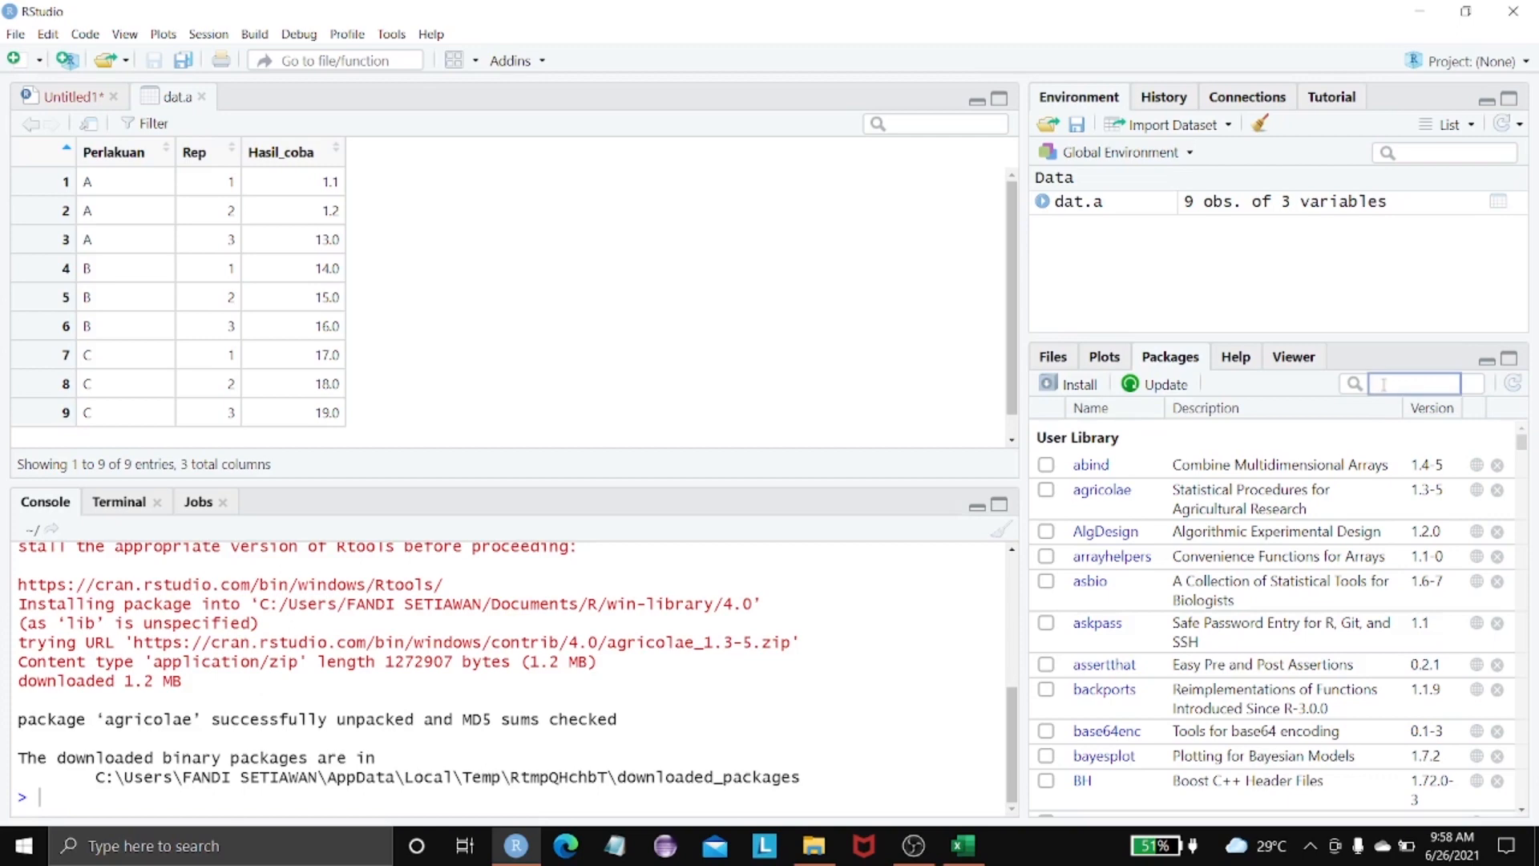
type("agr")
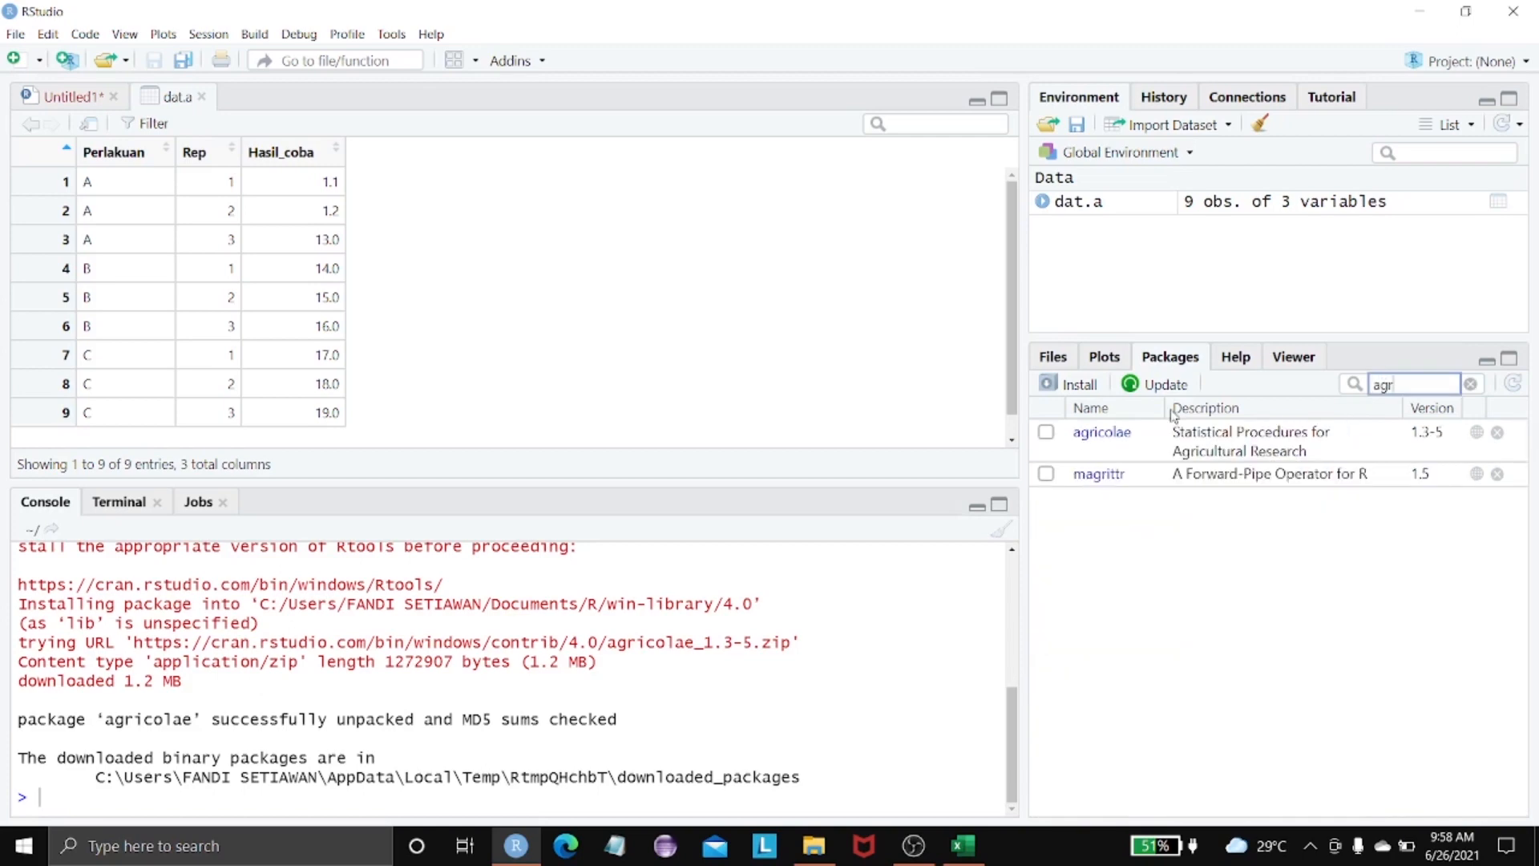
key("BackSpace")
key("BackSpace")
key("BackSpace")
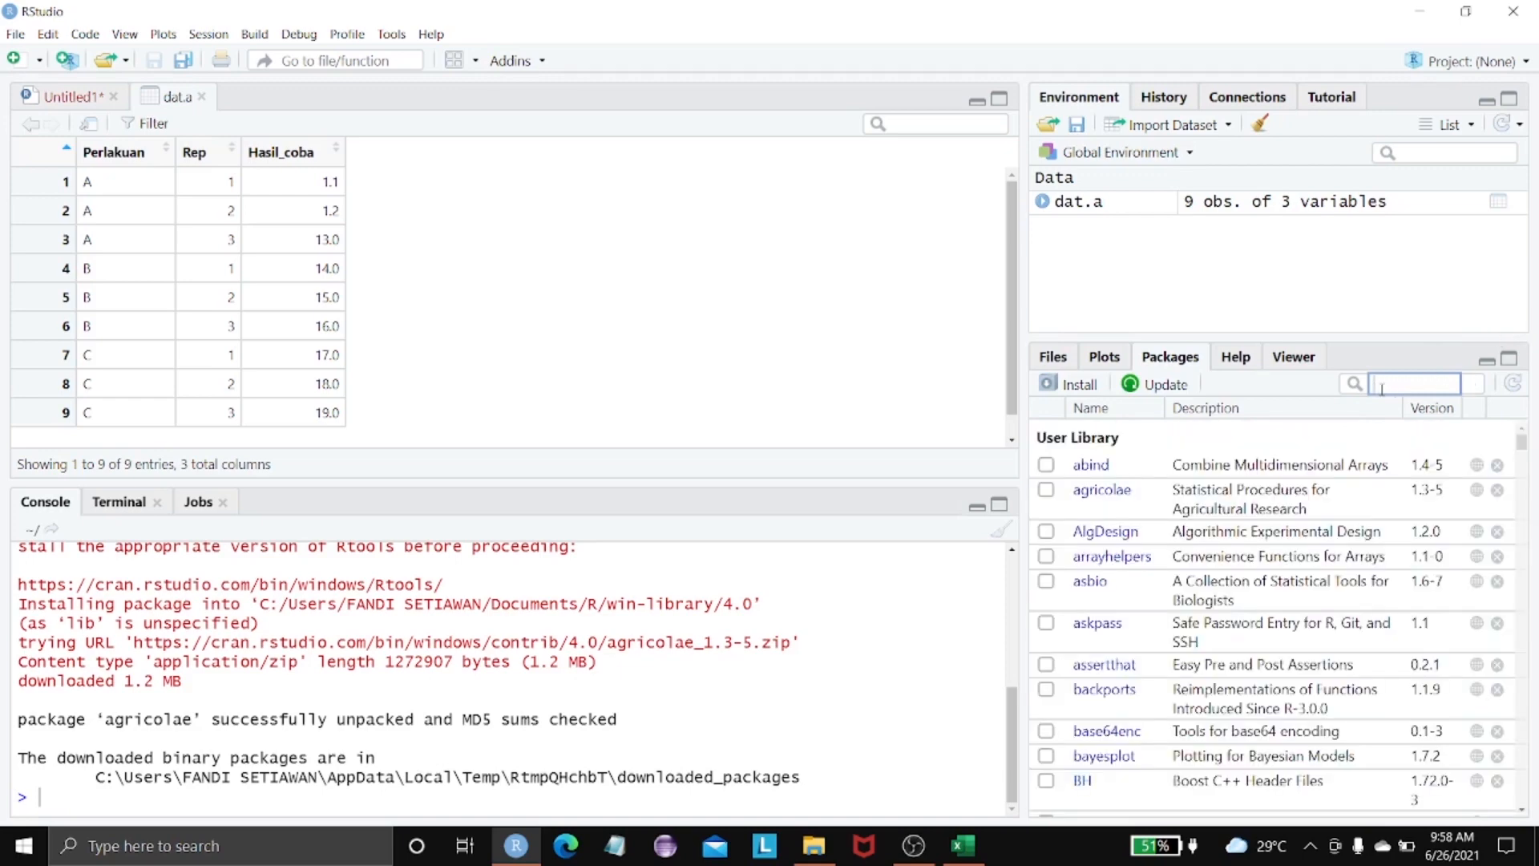
Open the Rancob Acara 3 R project from the Data Acara 3 folder, review the folder's files in File Explorer and return to RStudio
left_click(1051, 360)
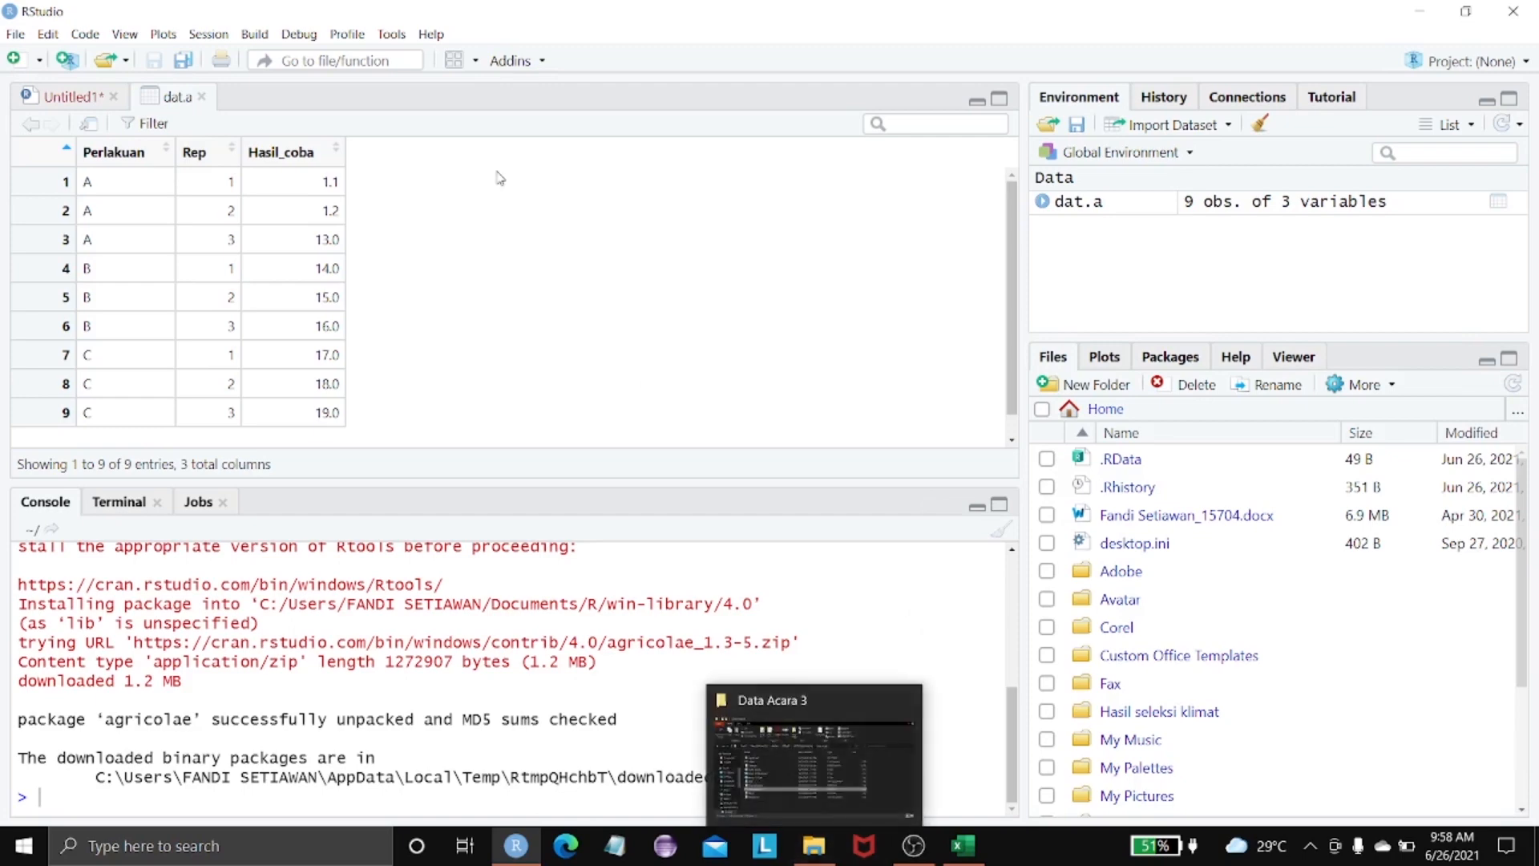
left_click(820, 850)
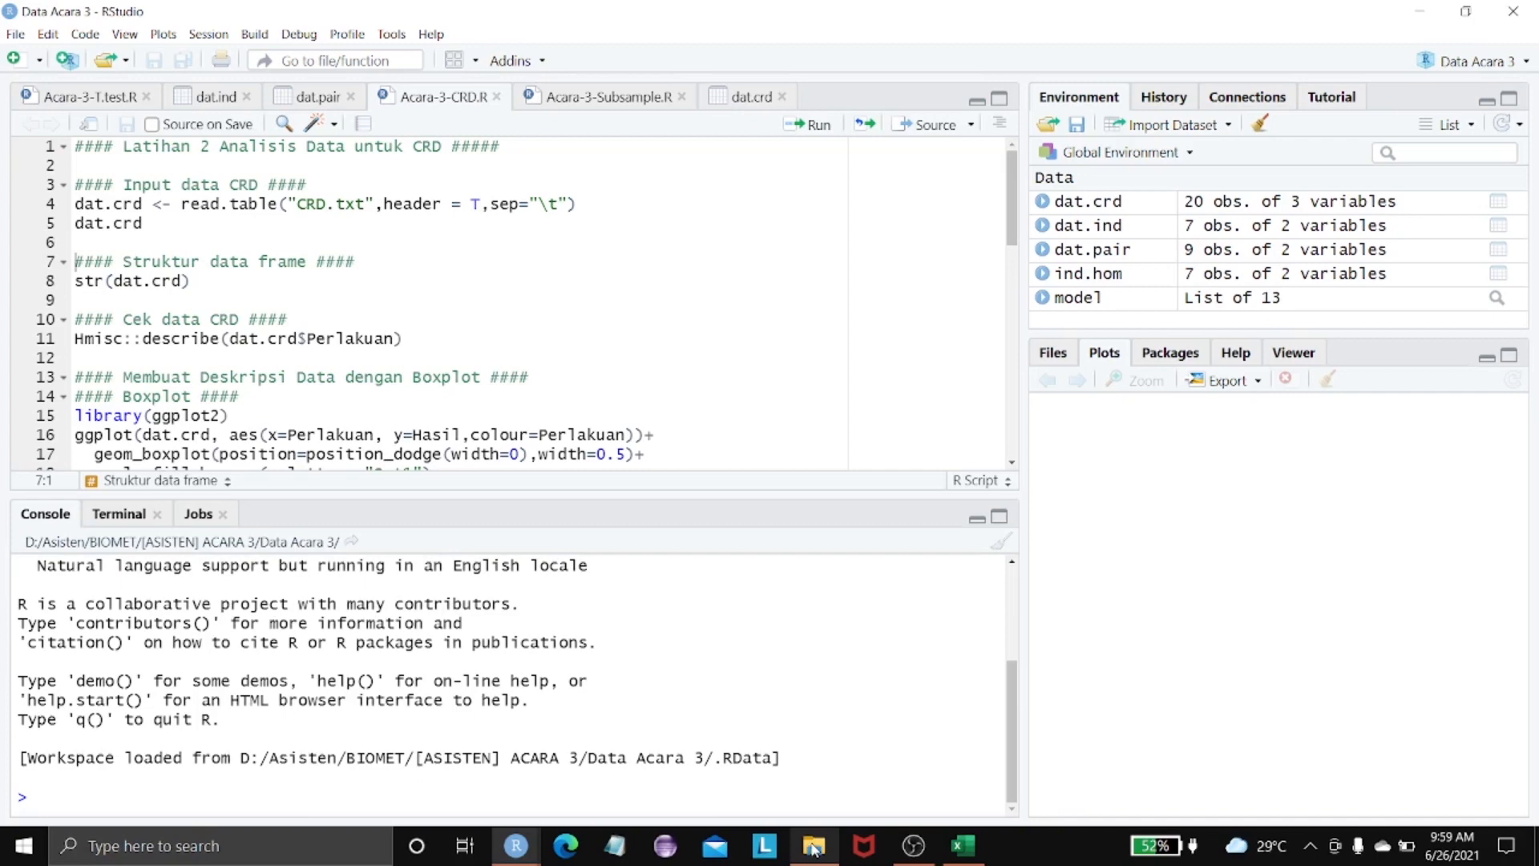
left_click(813, 847)
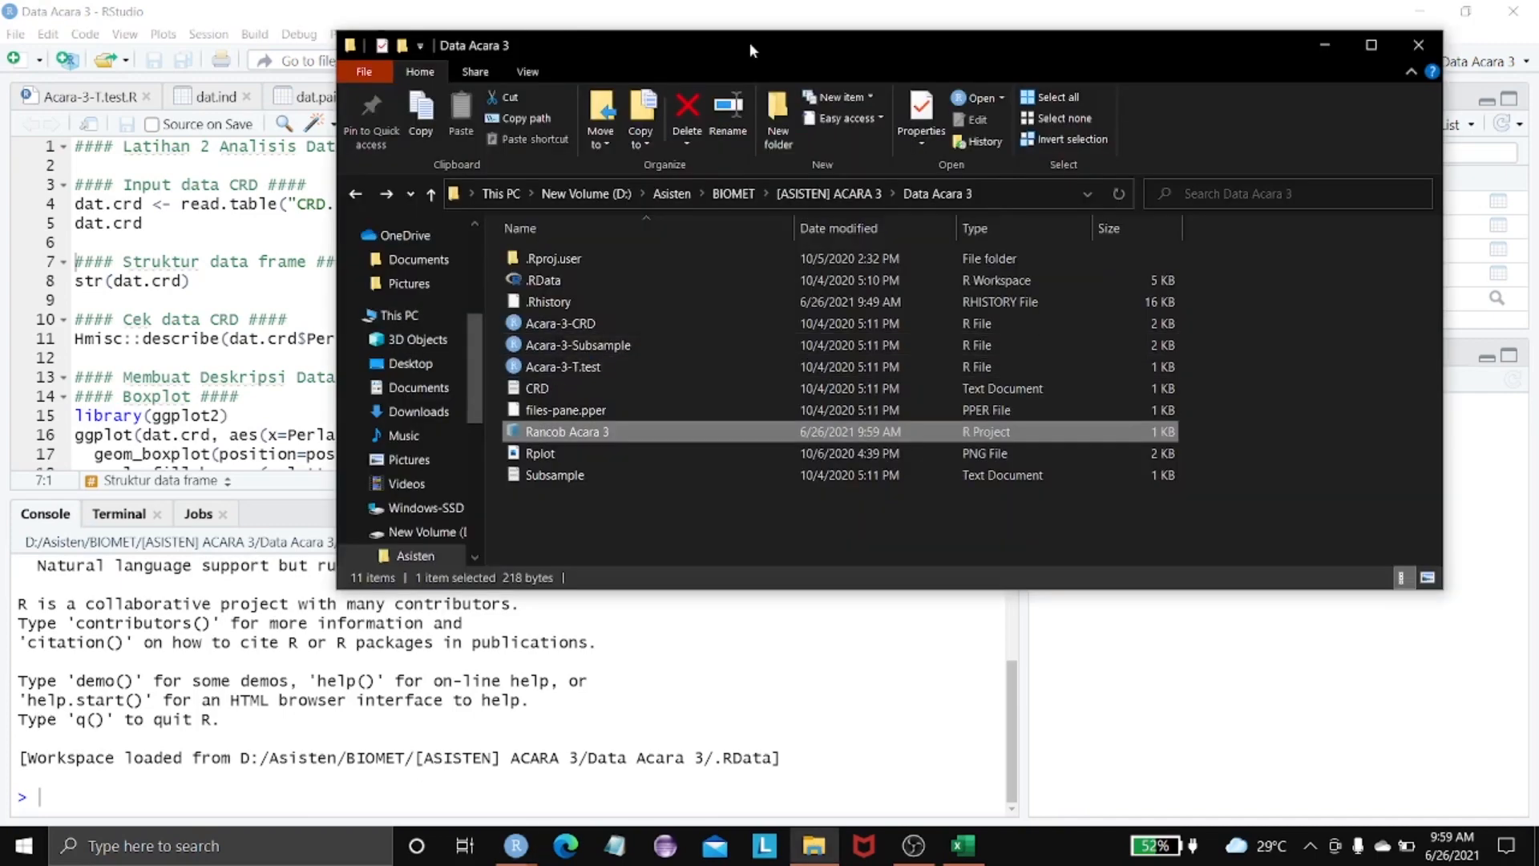
left_click_drag(749, 42, 1024, 211)
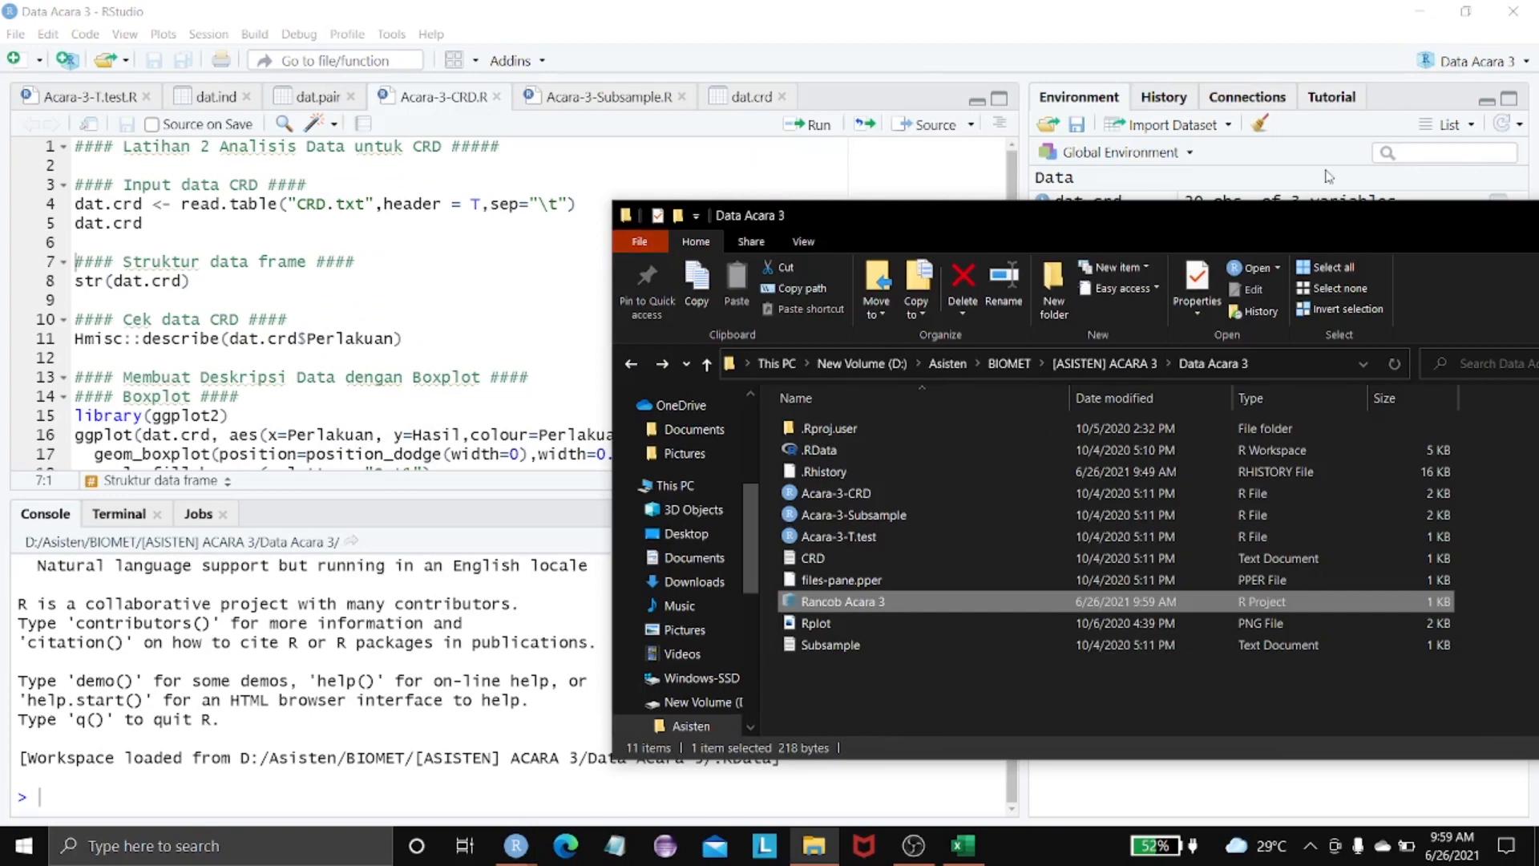
left_click_drag(1414, 217, 1115, 232)
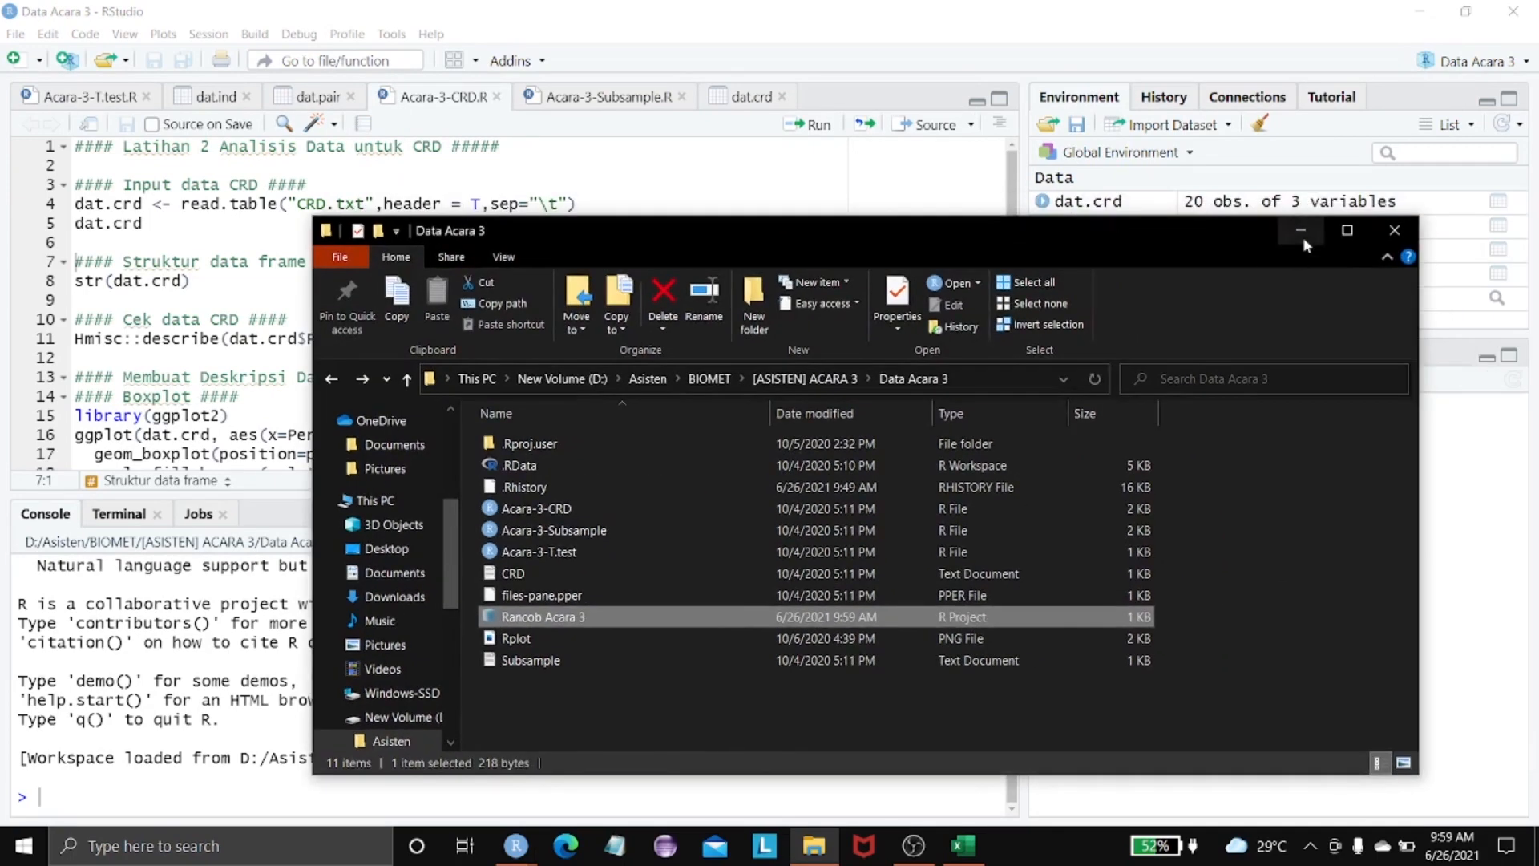
left_click(1300, 233)
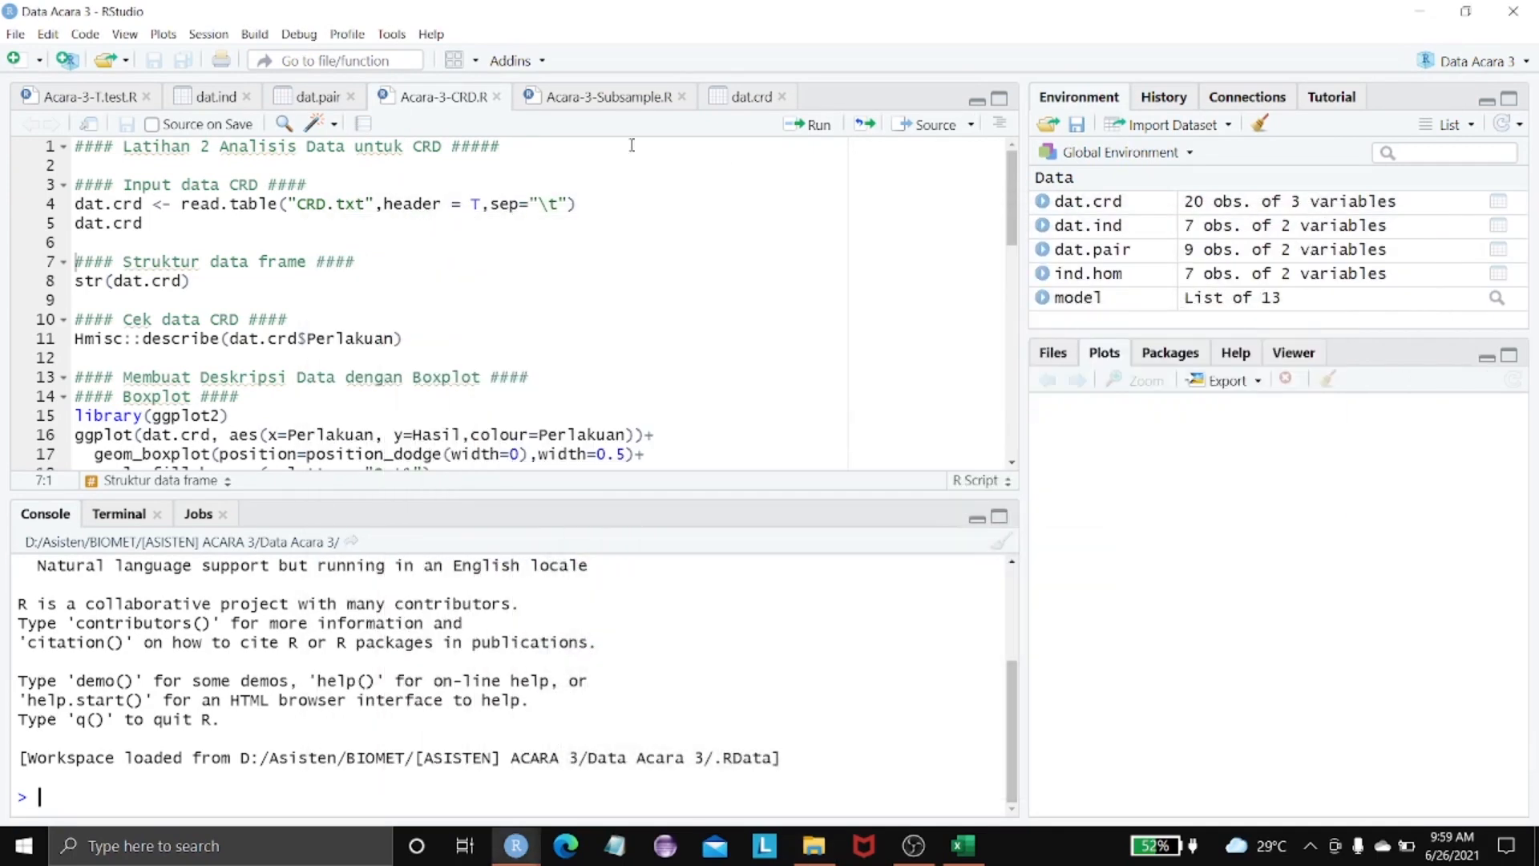
Locate CRD.txt, the file named in the read.table call, in the project's file list
left_click_drag(297, 204, 367, 203)
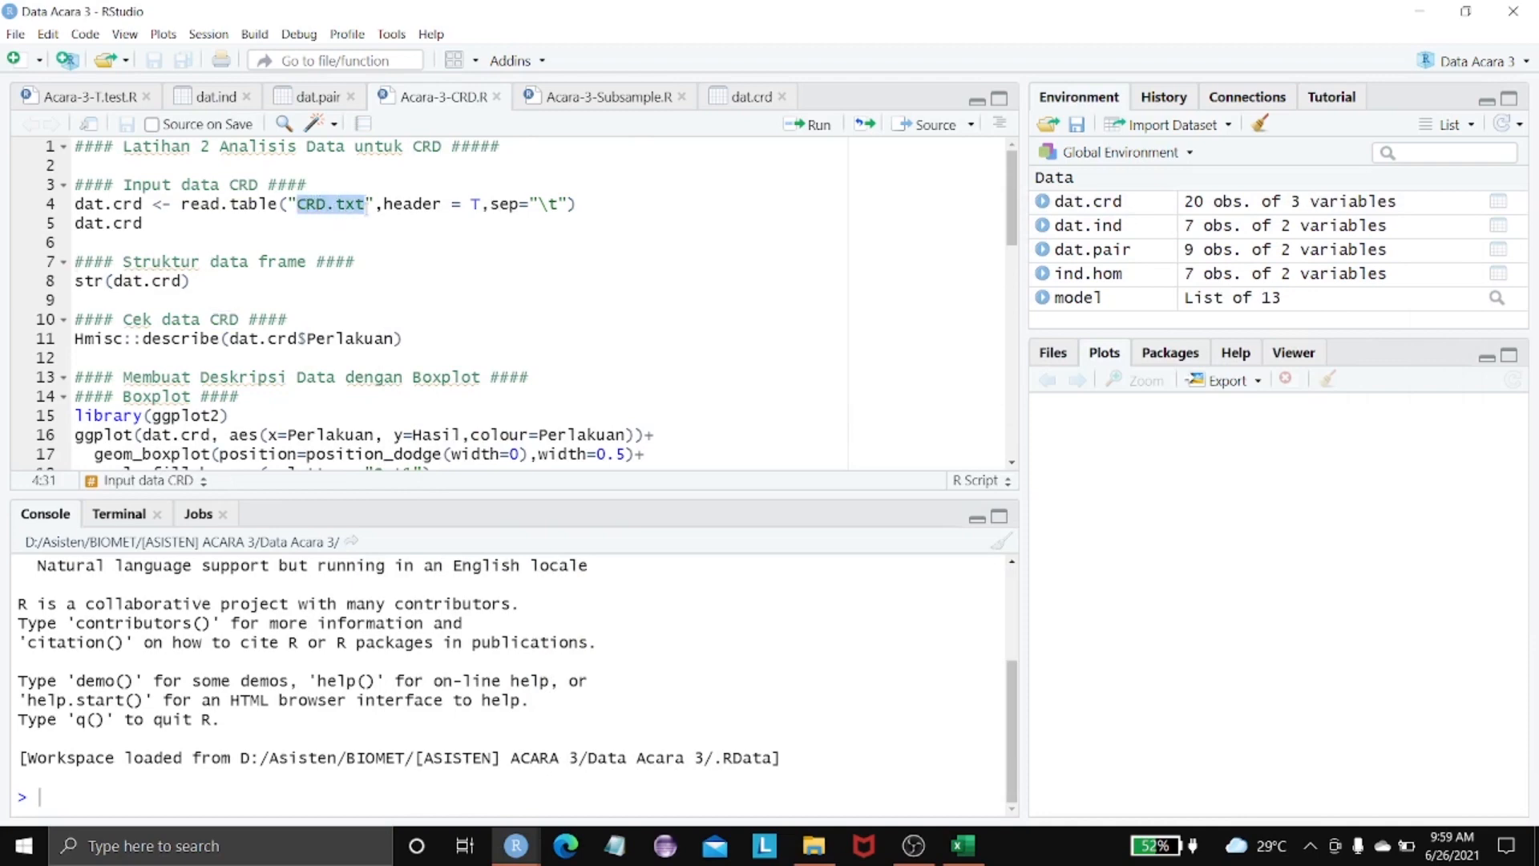
left_click(1053, 354)
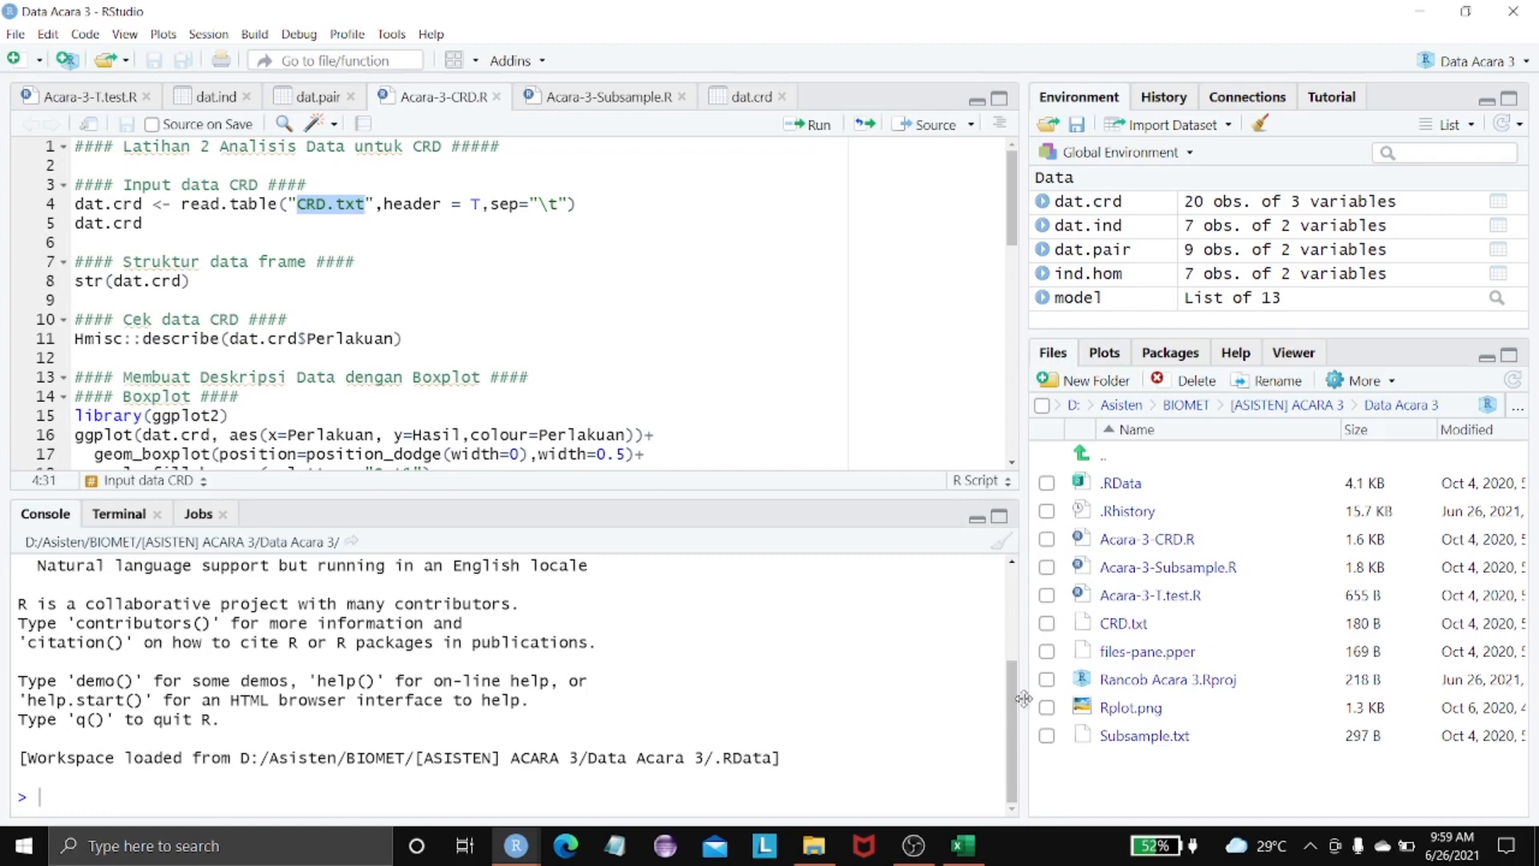
left_click_drag(1012, 699, 1012, 585)
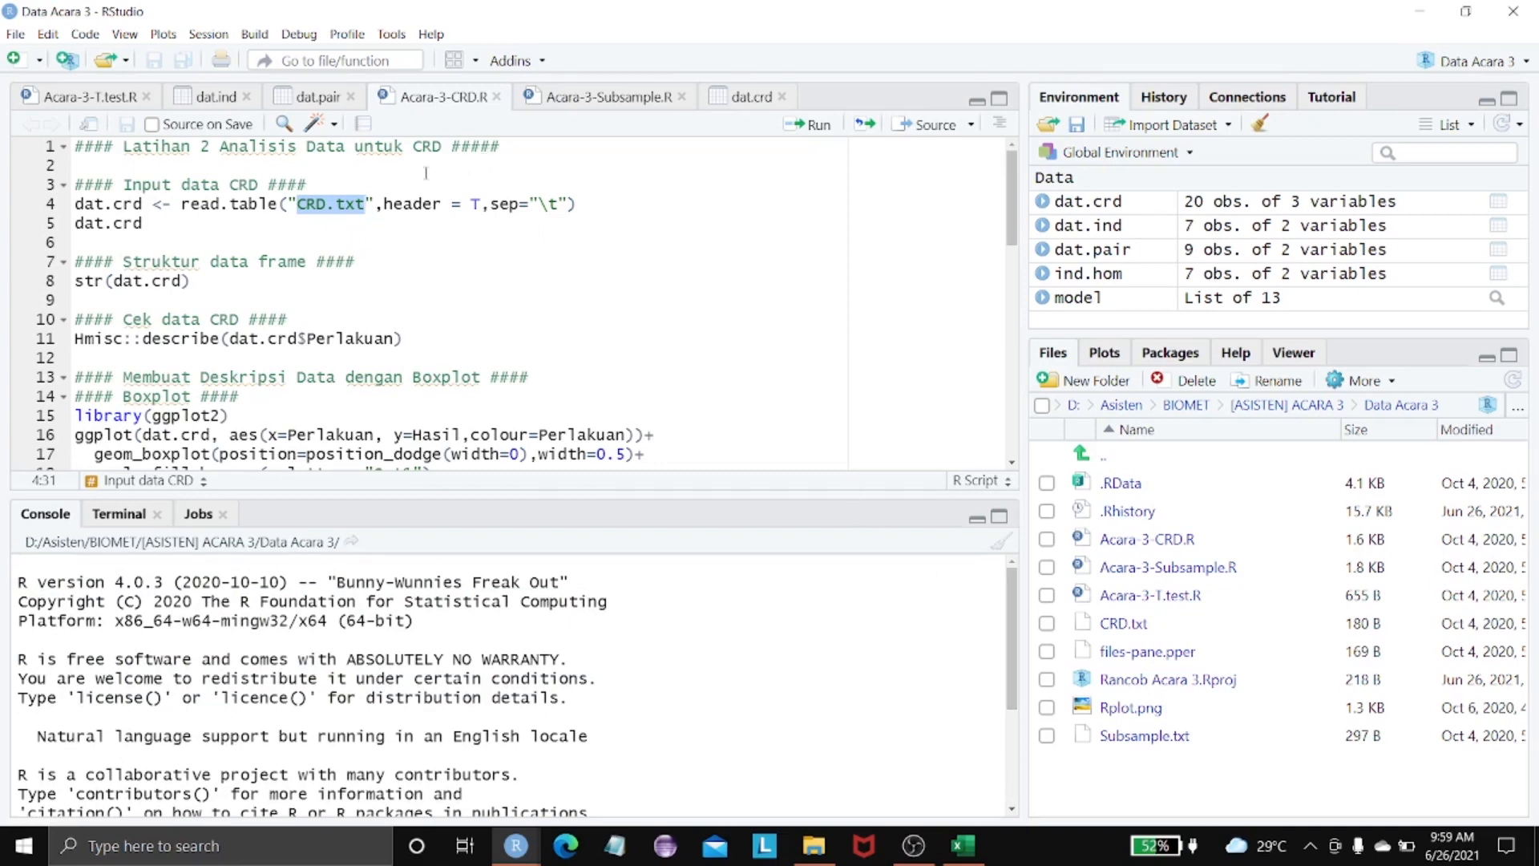
Run the Input data CRD section to read CRD.txt into dat.crd and print the data
left_click(321, 181)
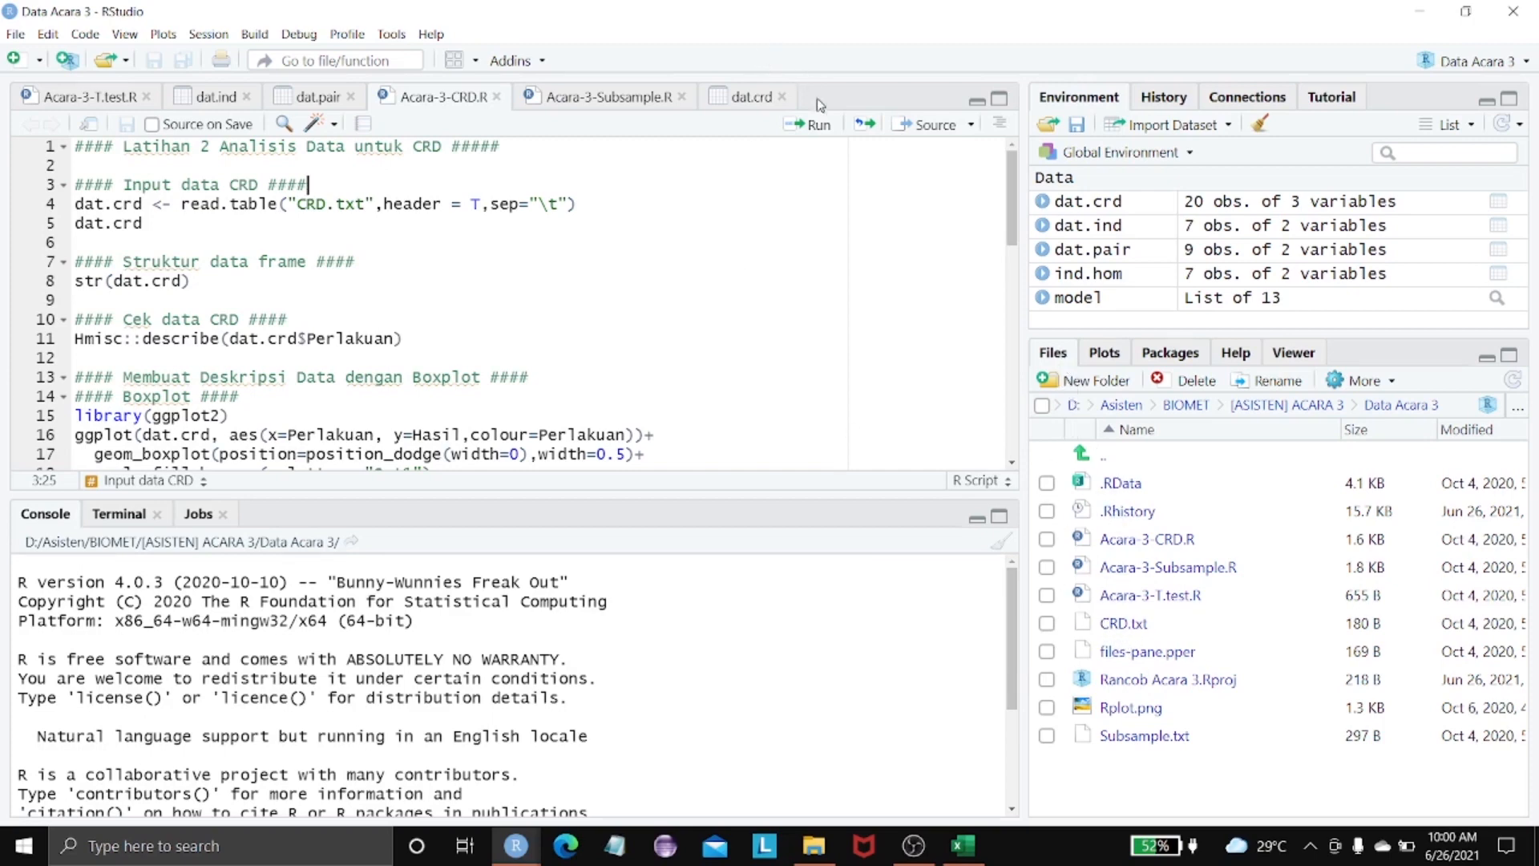
left_click(811, 129)
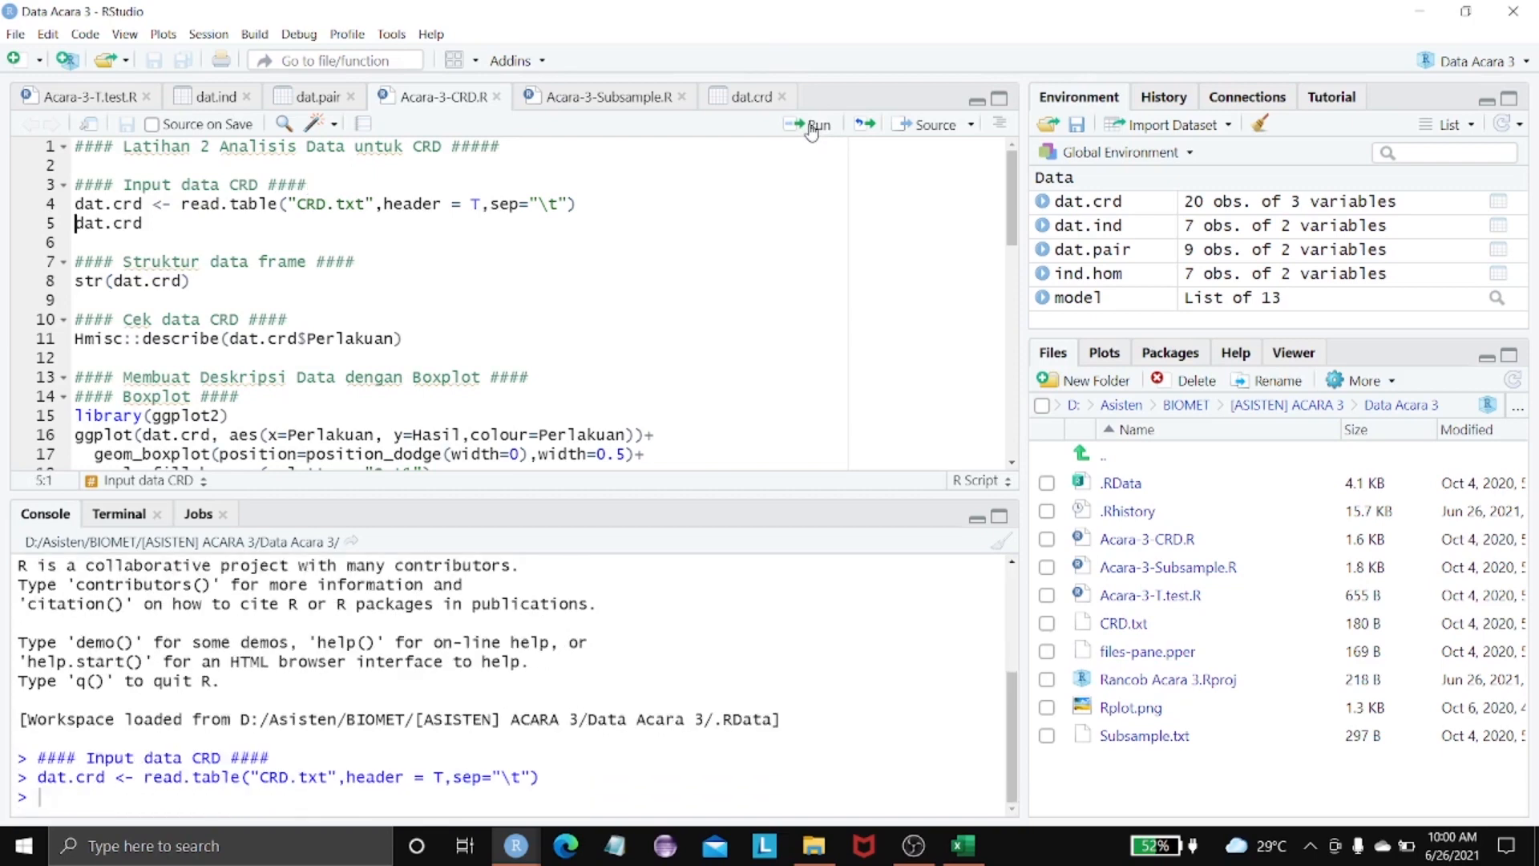
left_click(811, 130)
mouse_move(1007, 761)
left_mouse_down()
mouse_move(1003, 691)
mouse_move(1005, 755)
left_mouse_up()
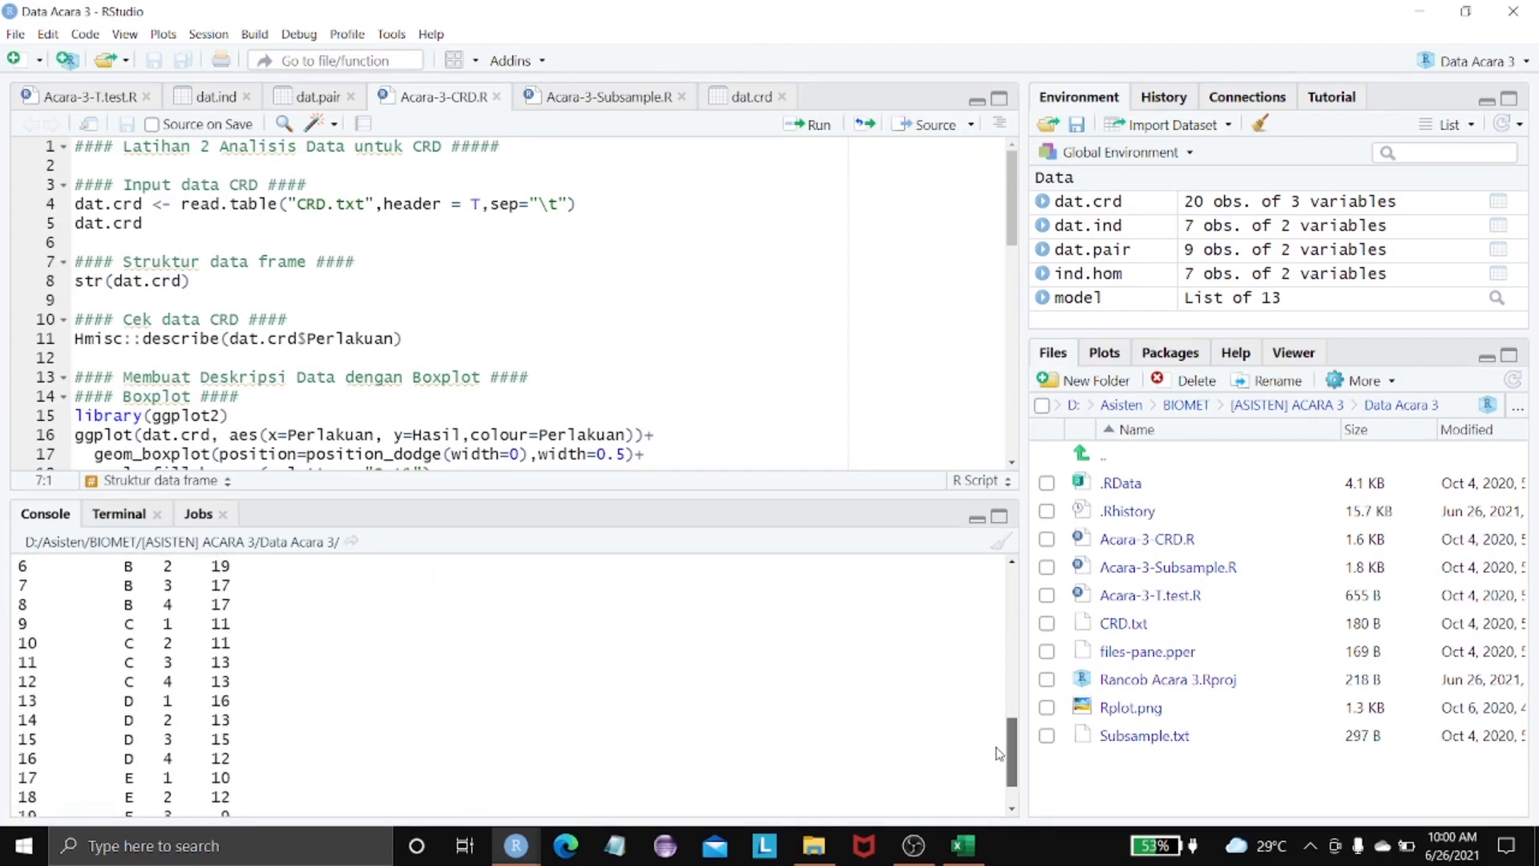
View the dat.crd table in the data viewer and return to the Acara-3-CRD.R script
left_click(1095, 205)
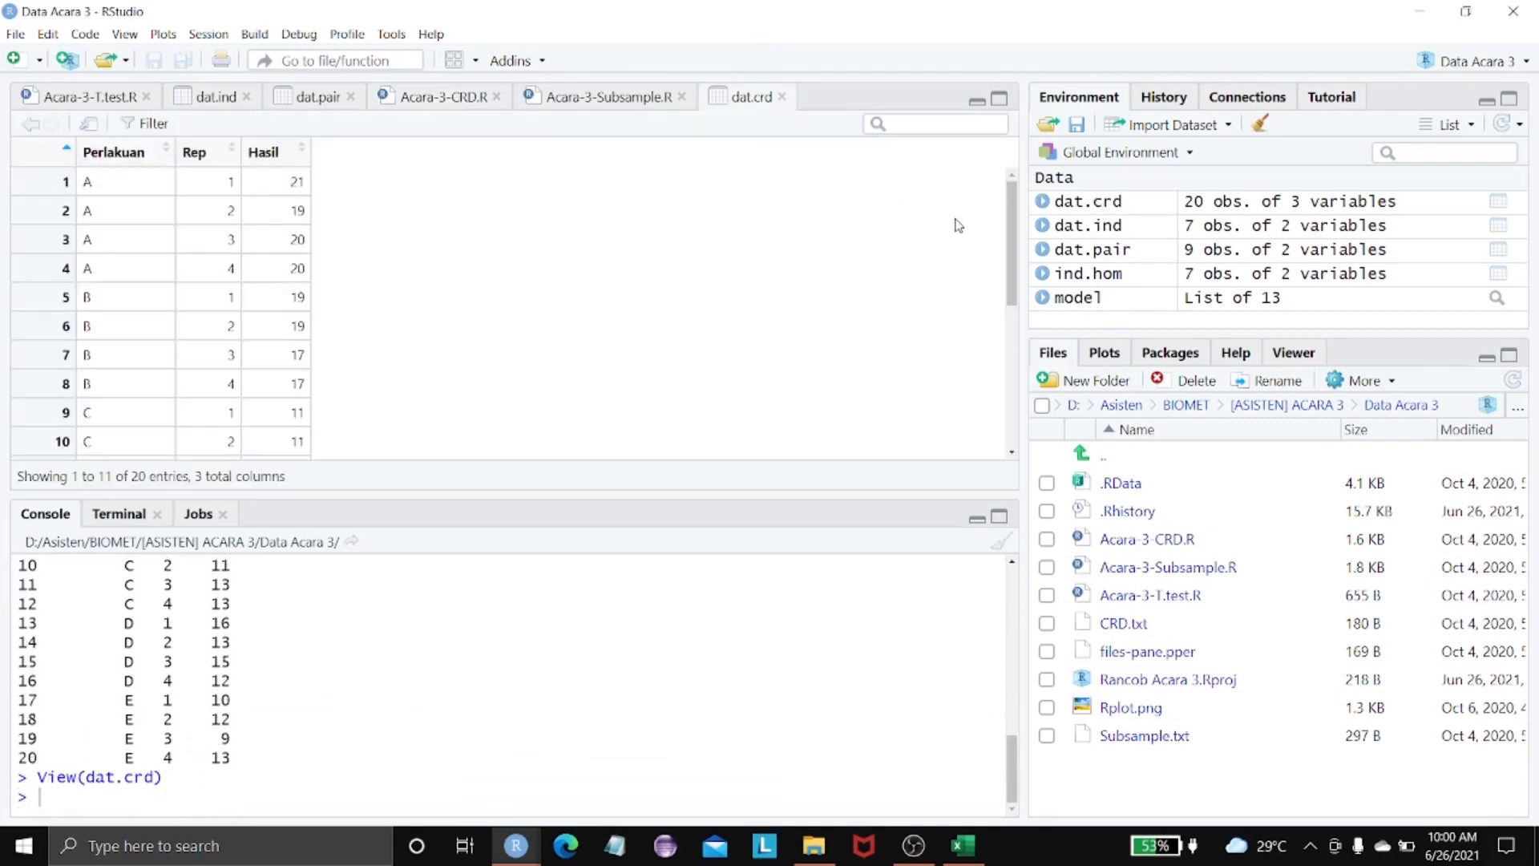
left_click_drag(1012, 207, 980, 170)
left_click(426, 97)
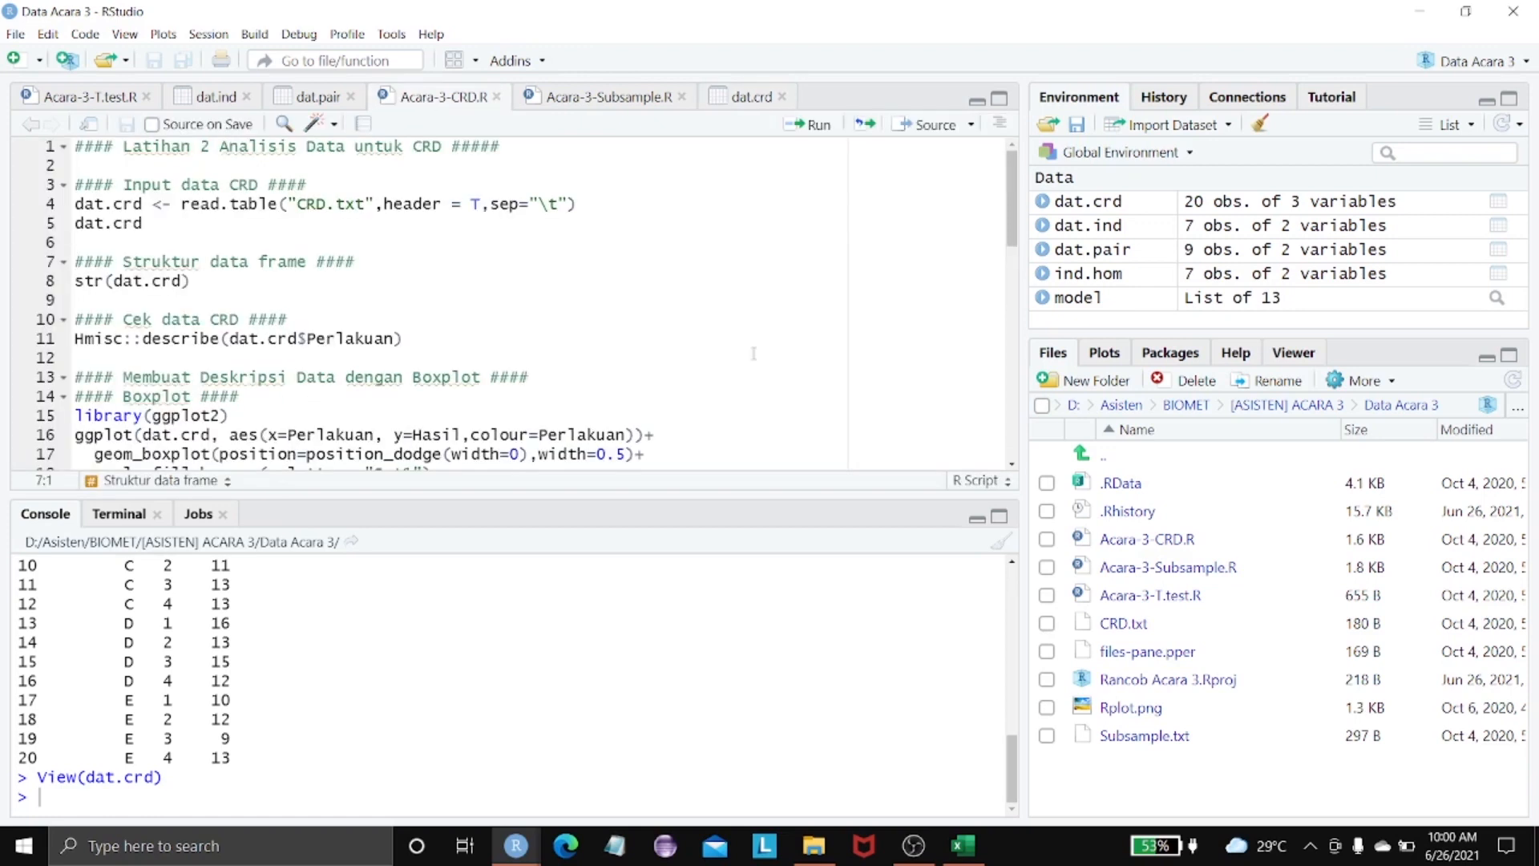